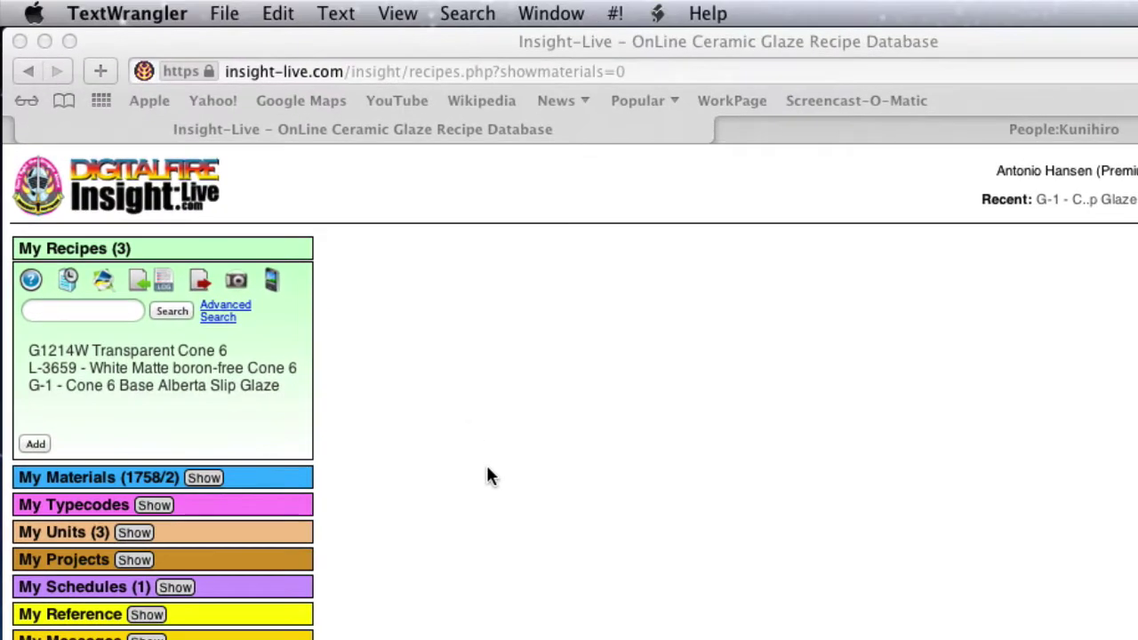
- Add a recipe from text: Jensen Blue ^10R, G200 54, Barium Carb 7, Whiting 11, Gertsley Borate 8, EPK 3, Silica 17, Red Iron Oxide 2, Rutile 6
left_click(487, 473)
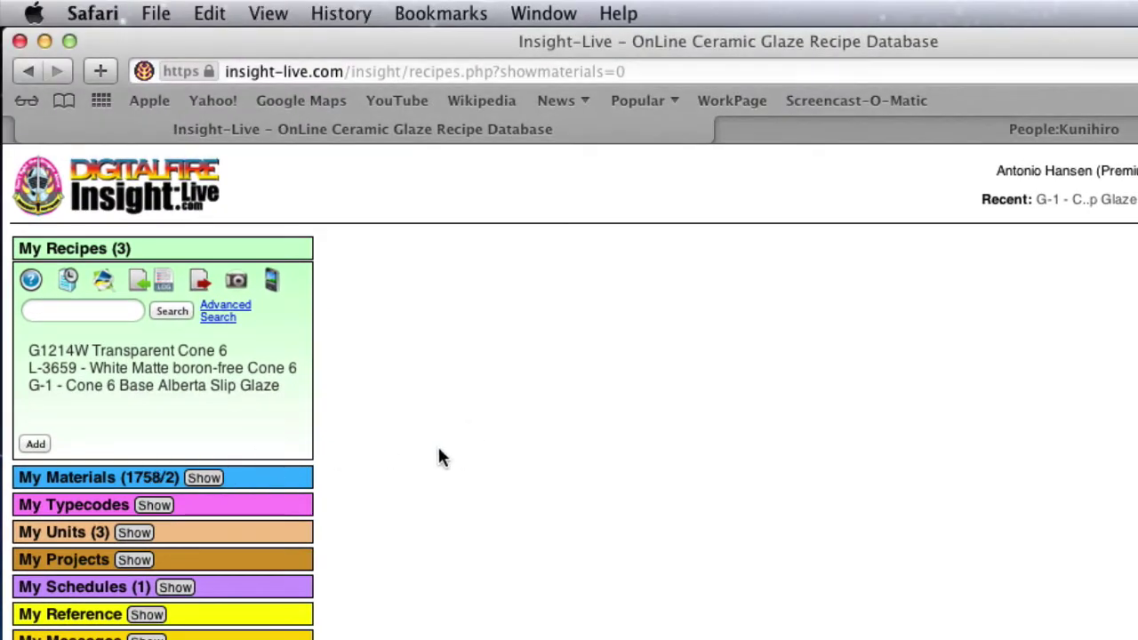
left_click(34, 443)
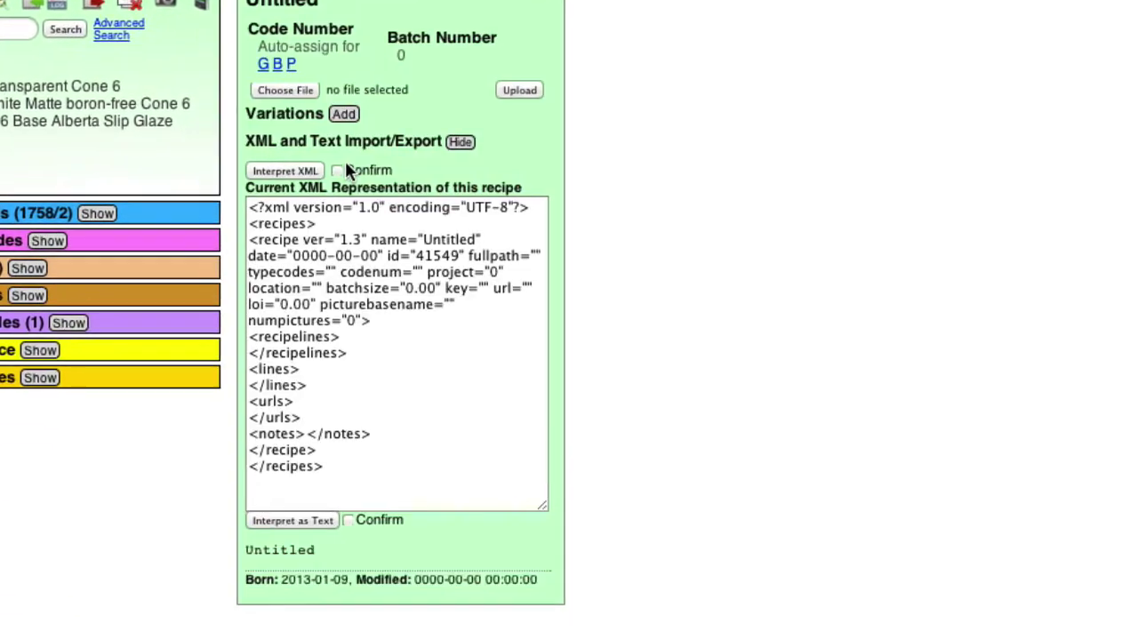
left_click_drag(353, 501, 178, 185)
type("Jensen Blue ^10R G200 54 Barium Carb 7 Whiting 11 Gertsley Borate 8 EPK 3 Silica 17 Red Iron Oxide 2 Rutile 6")
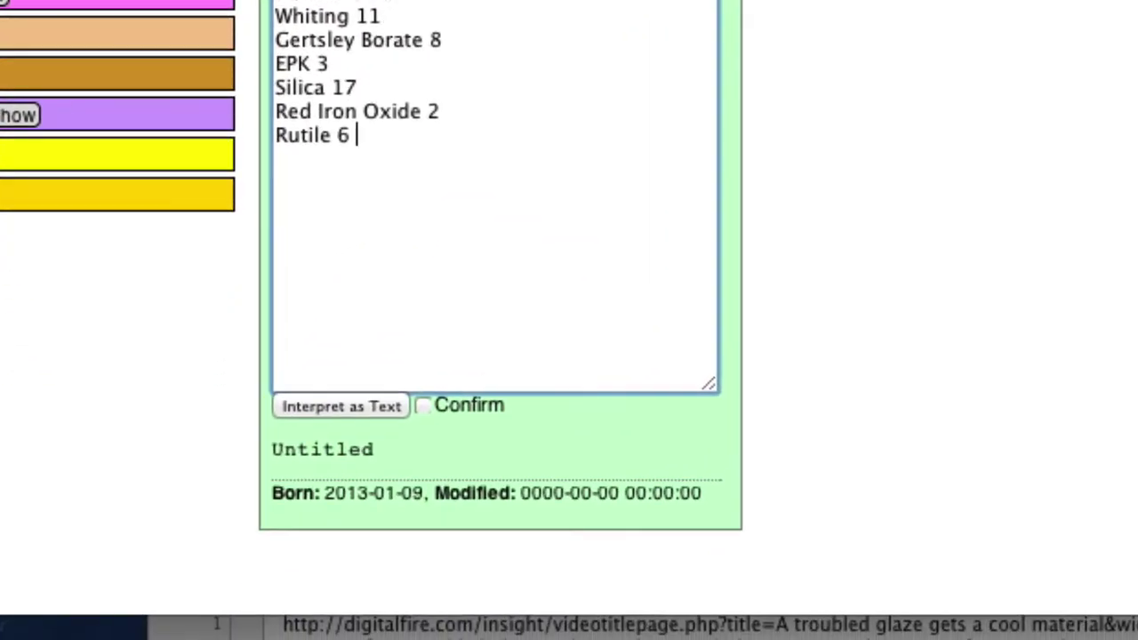
left_click(425, 404)
left_click(361, 404)
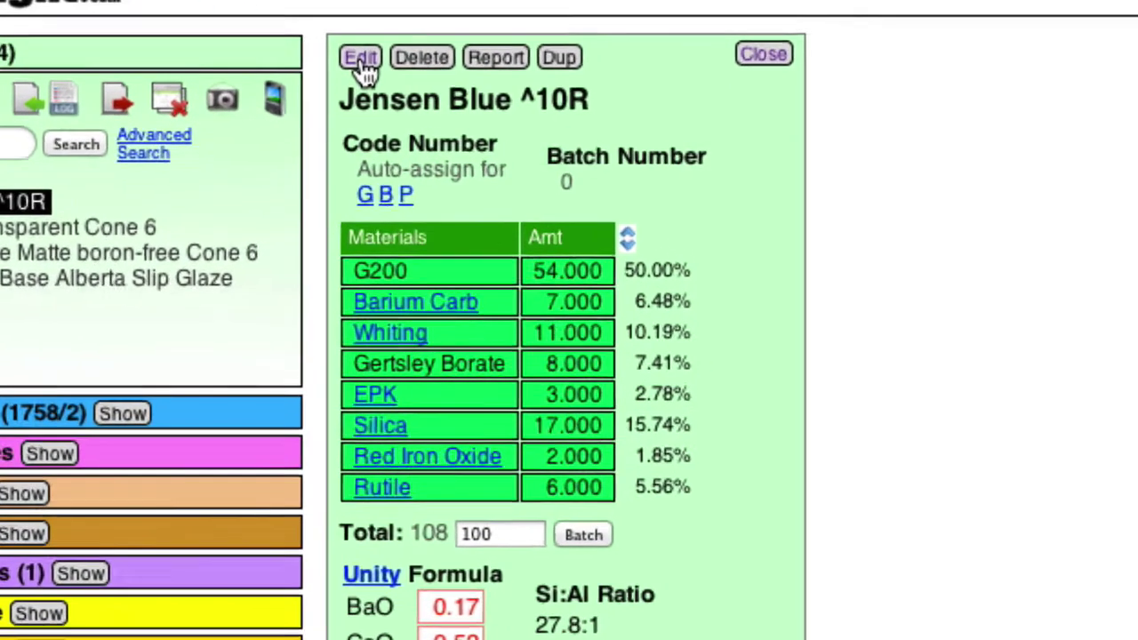
- Edit the Jensen Blue recipe and rename the first material line as G-200 Feldspar
left_click(438, 119)
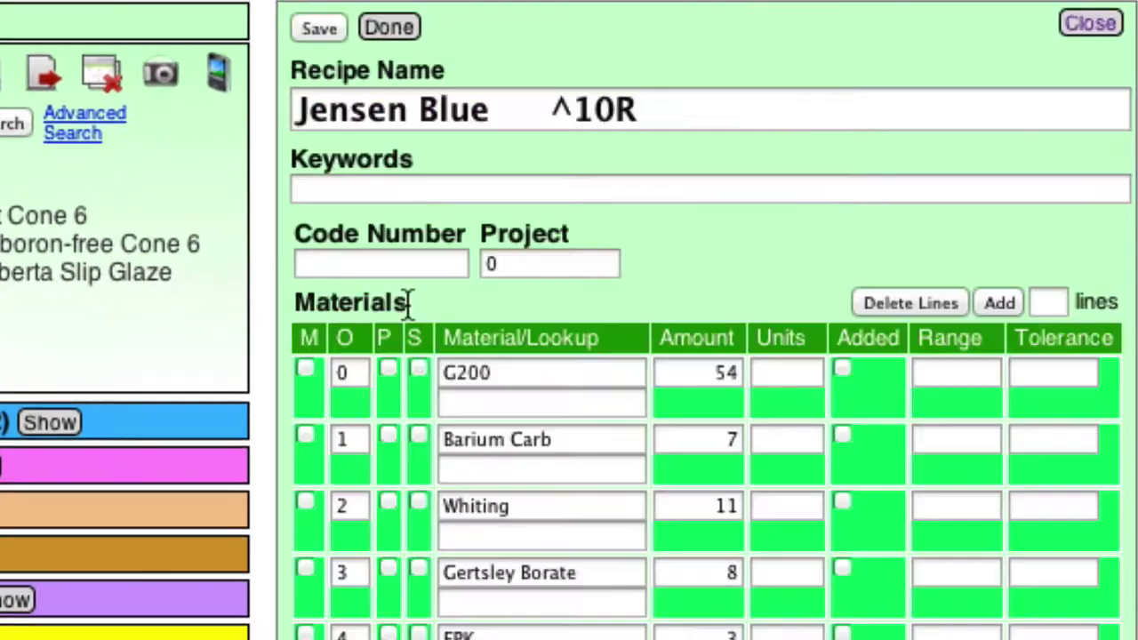
left_click(457, 373)
type("-")
key("Right")
key("Right")
key("Right")
type("Feldspar")
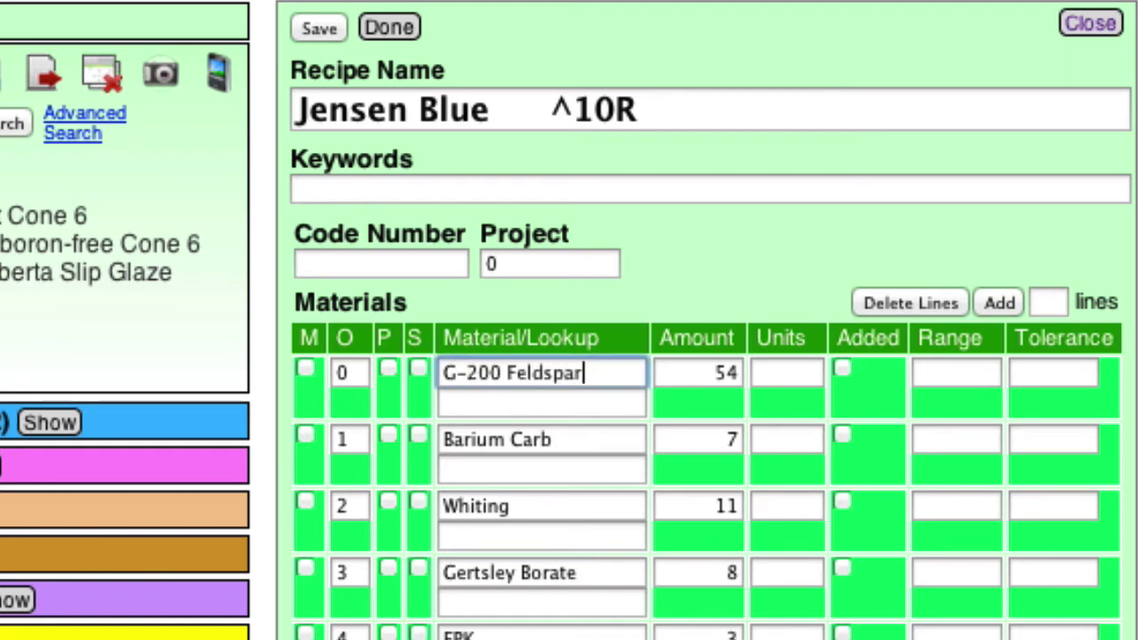
- Correct the fourth material's name to Gerstley Borate, save the recipe and finish editing
left_click(485, 574)
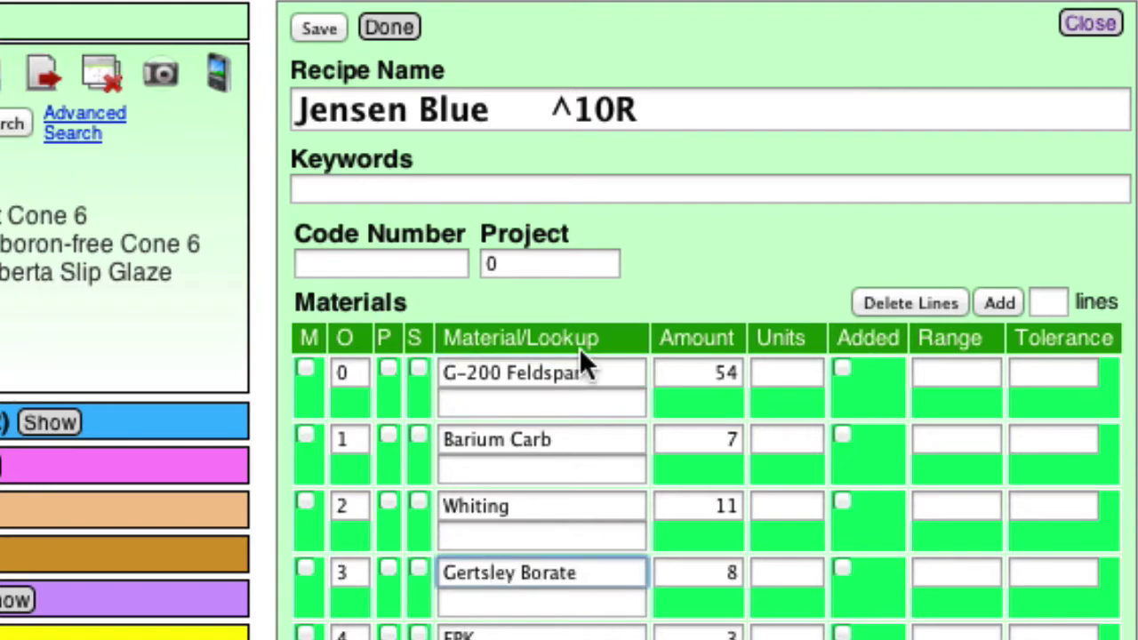
key("BackSpace")
key("BackSpace")
type("st")
left_click(332, 29)
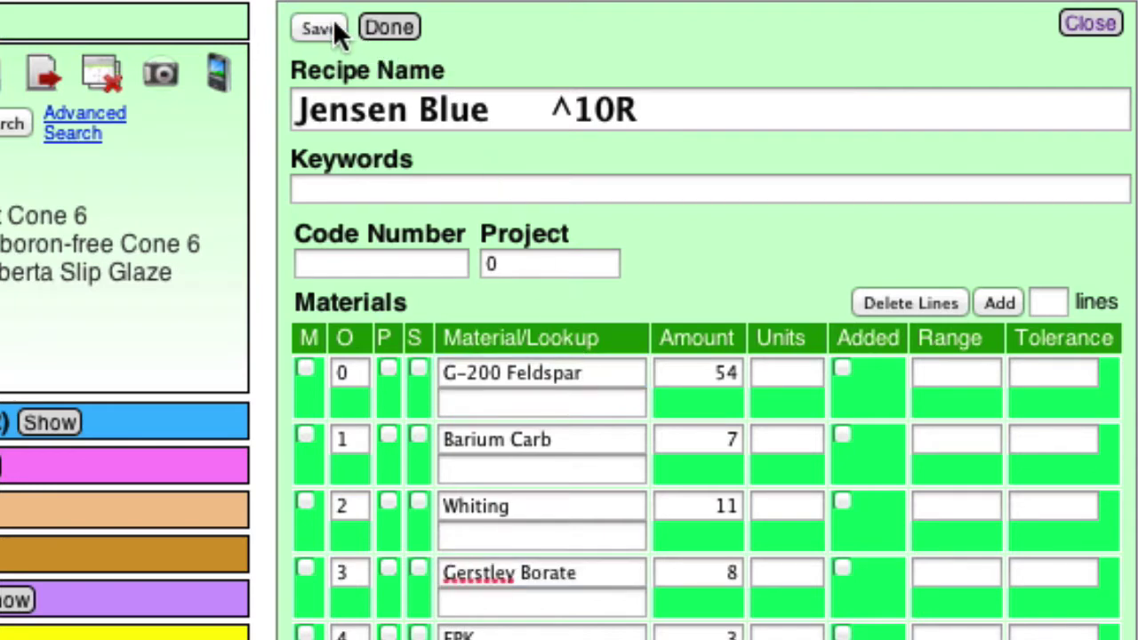
left_click(392, 32)
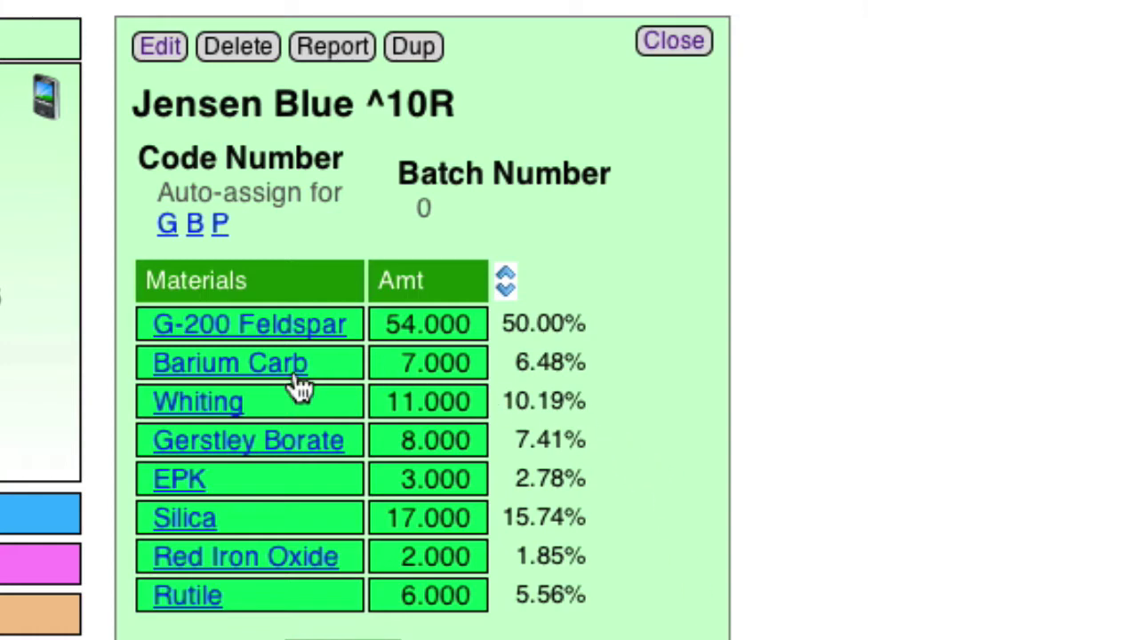
- Examine the reference data for G-200 Feldspar, Barium Carb, Whiting, Gerstley Borate and EPK, noting the CO2 and LOI percentages
left_click(264, 329)
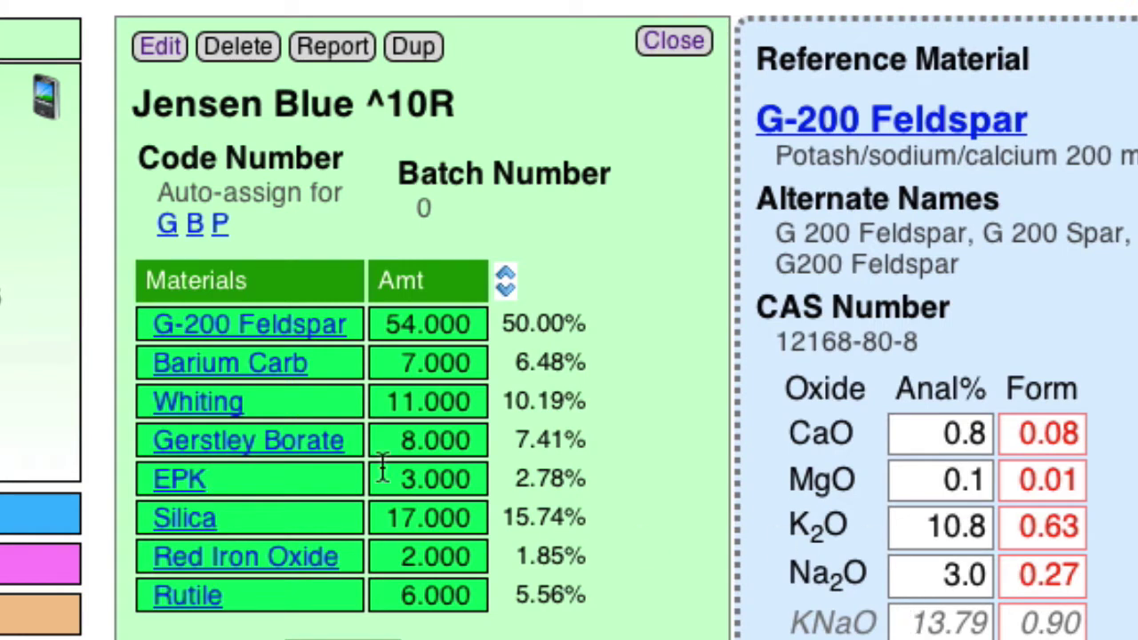
left_click(233, 363)
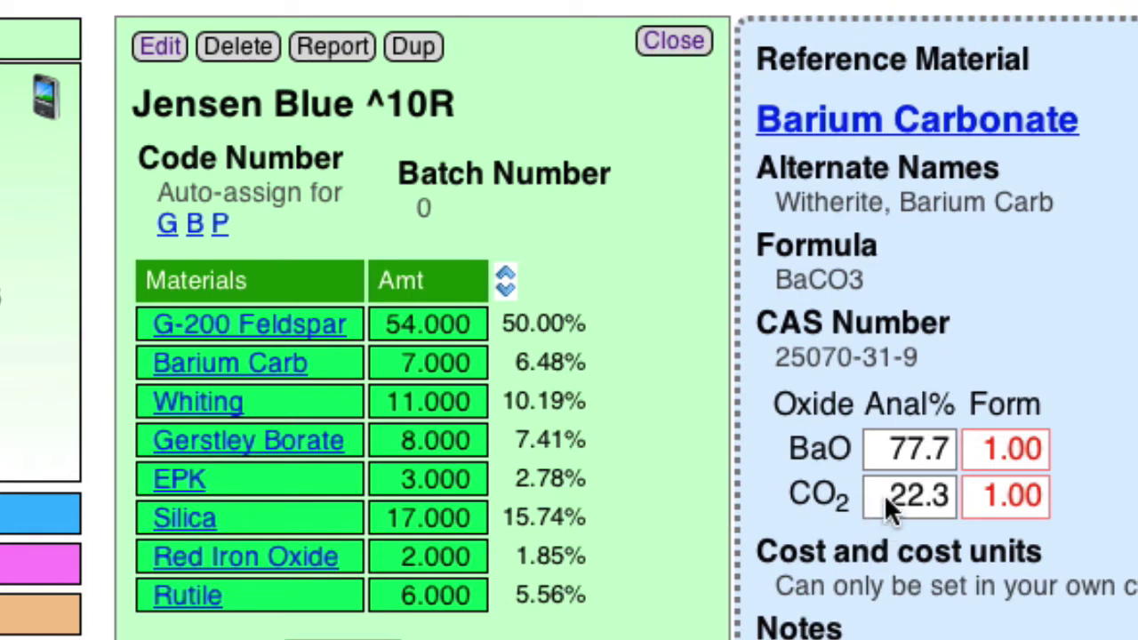
left_click_drag(888, 495, 949, 495)
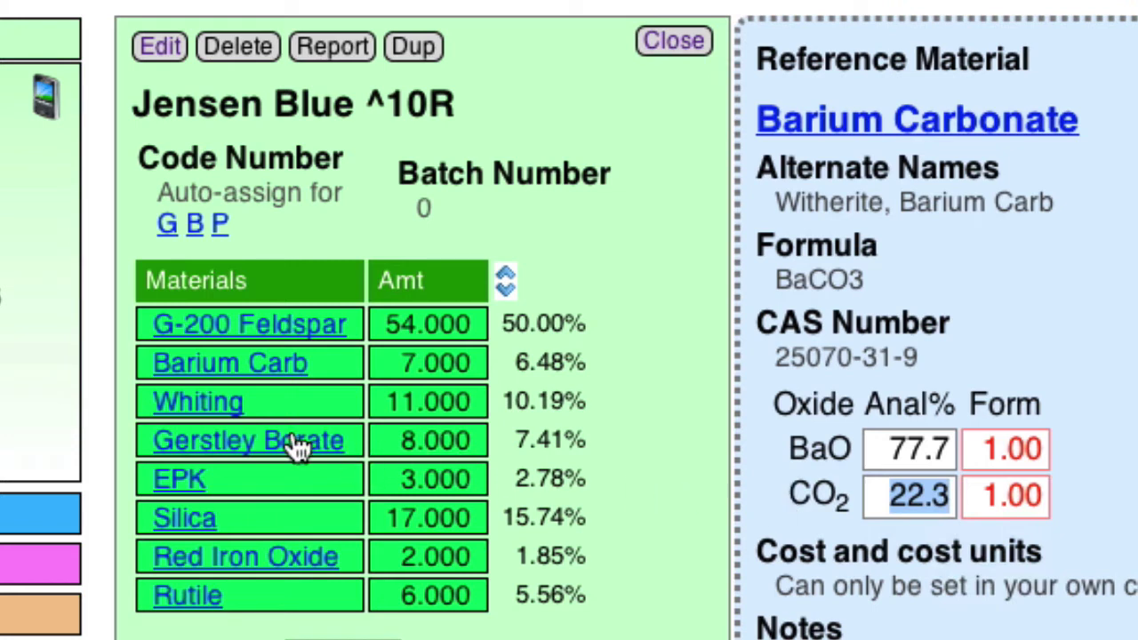
left_click(189, 402)
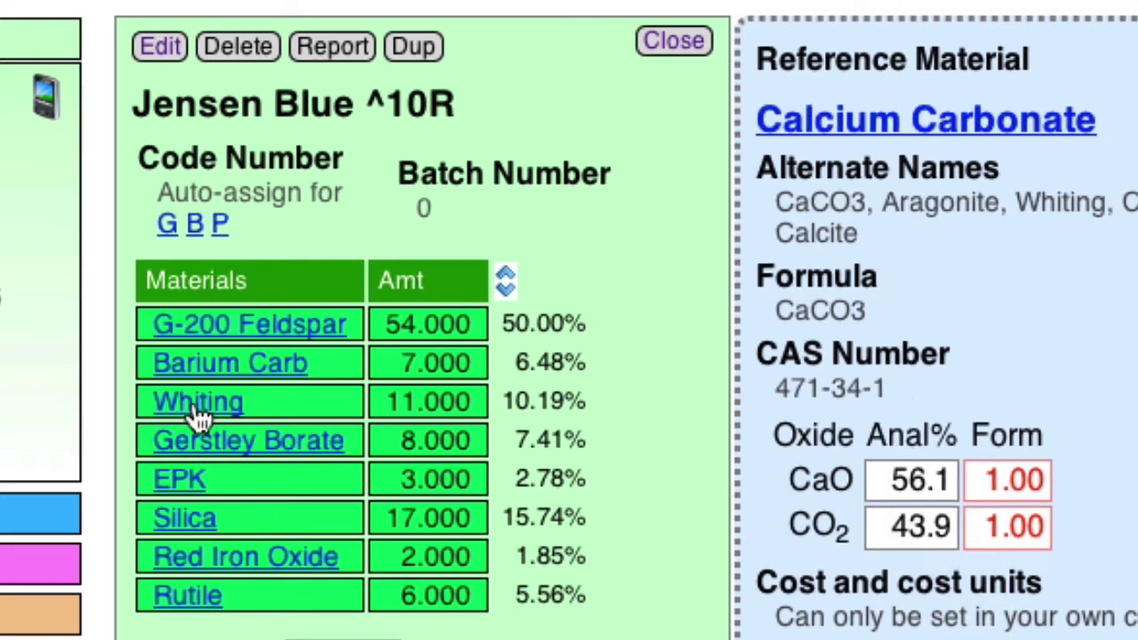
left_click(915, 526)
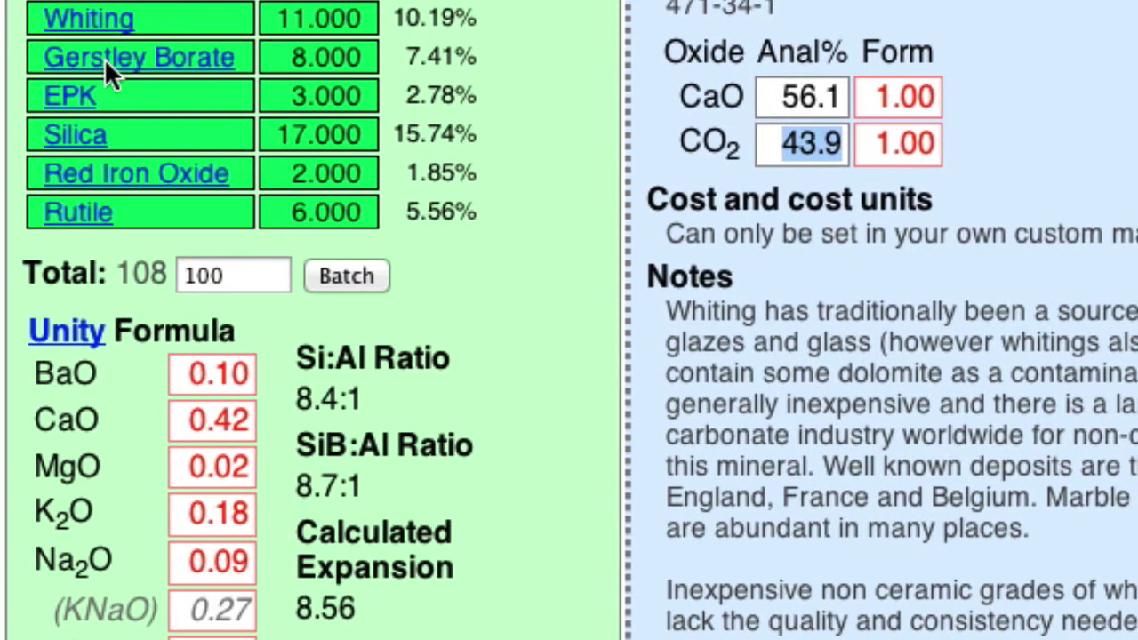
left_click(104, 58)
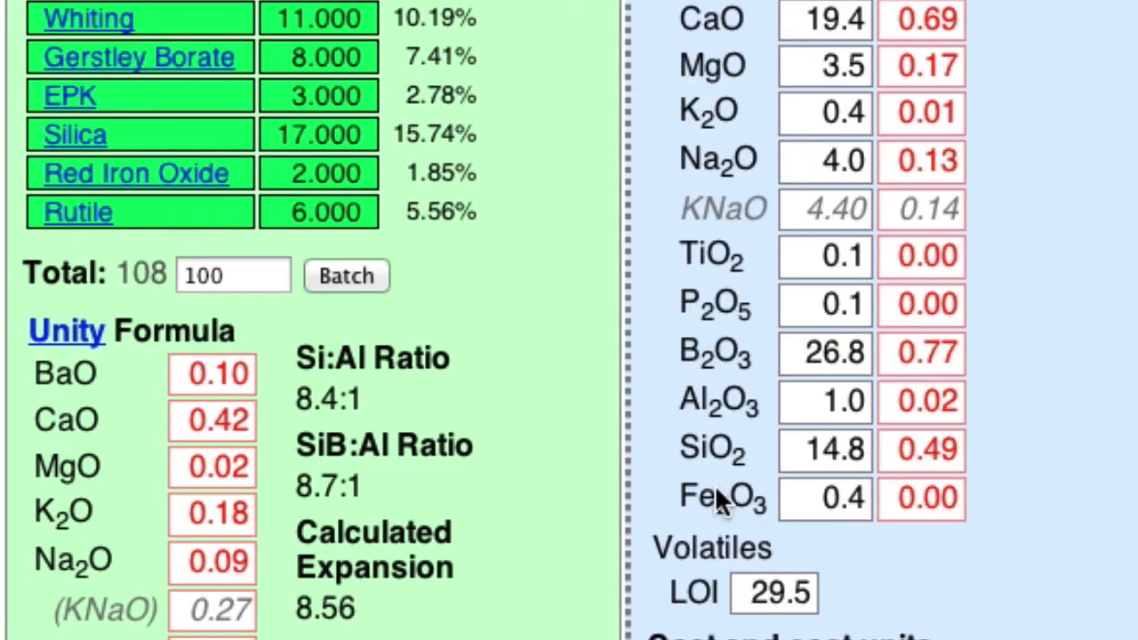
left_click_drag(741, 589, 804, 579)
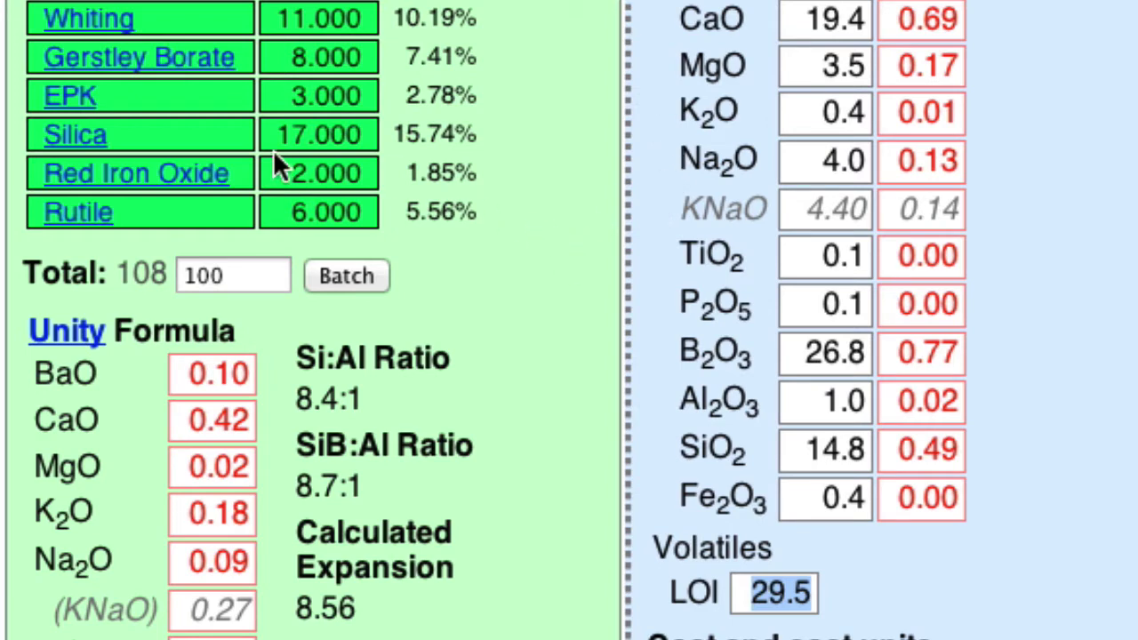
left_click(64, 102)
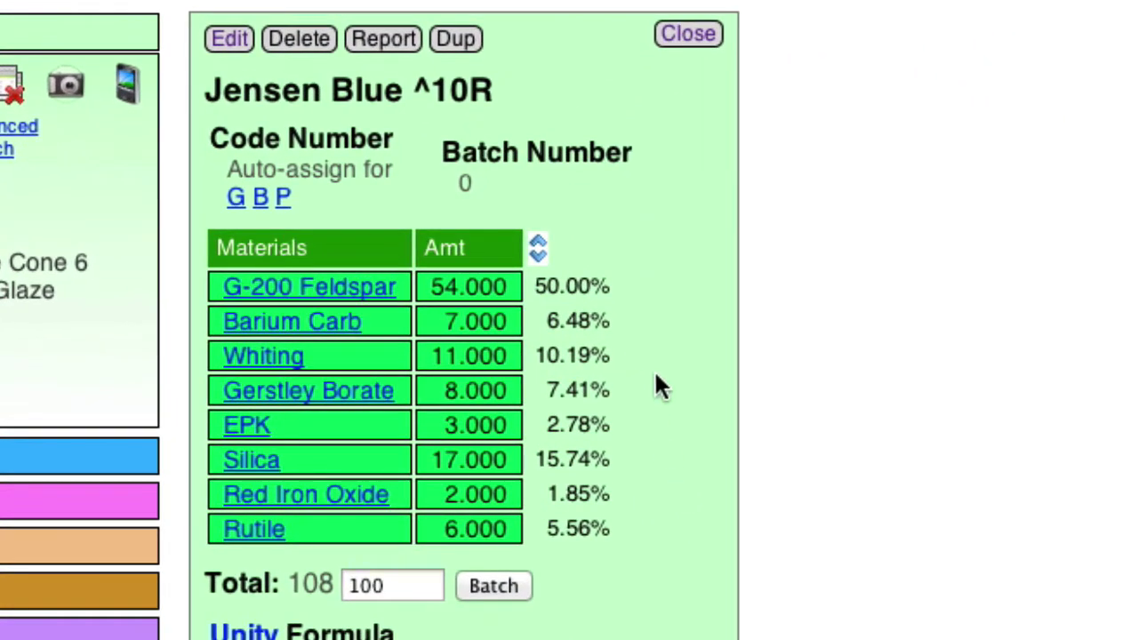
- Show the per-material adjustment controls and examine the recipe's unity formula and calculated expansion
left_click(538, 253)
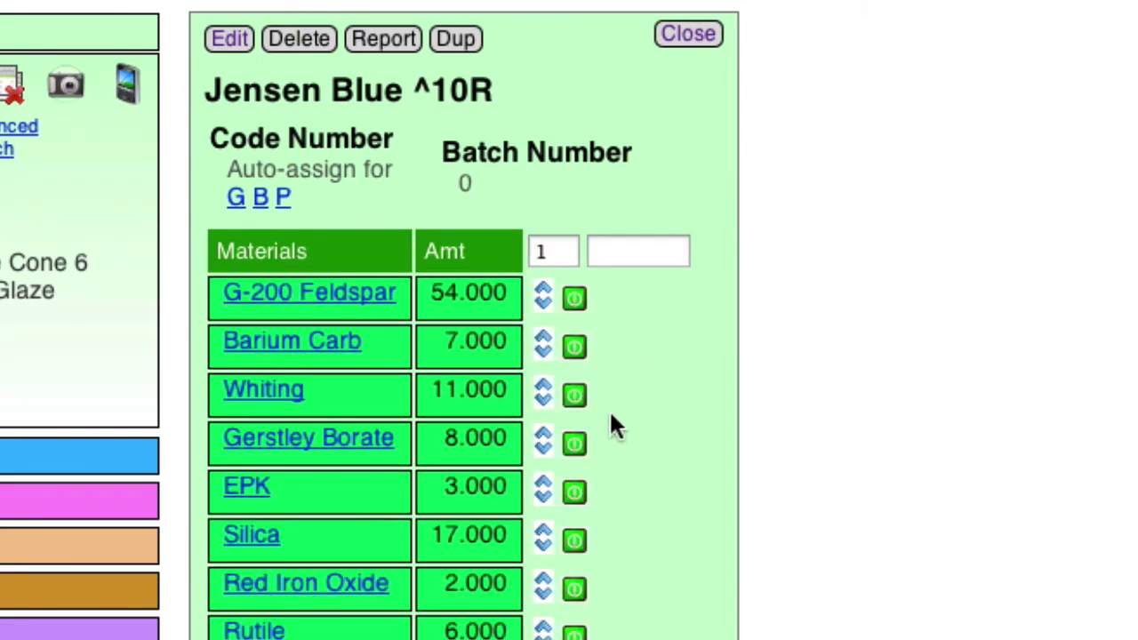
scroll(645, 481, "down", 10)
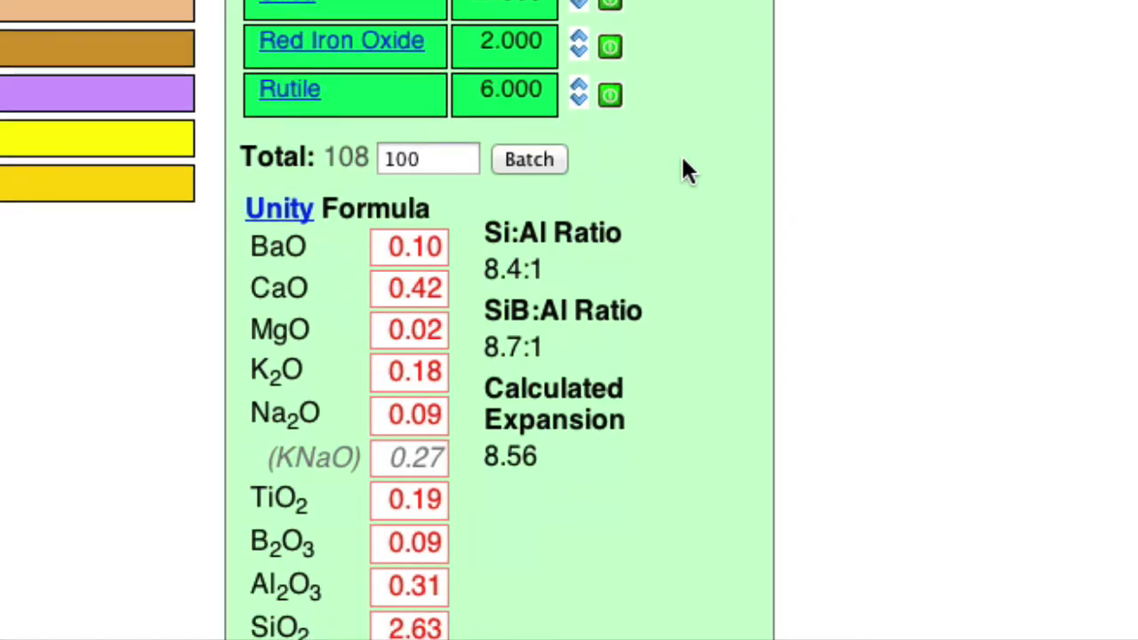
scroll(589, 258, "down", 1)
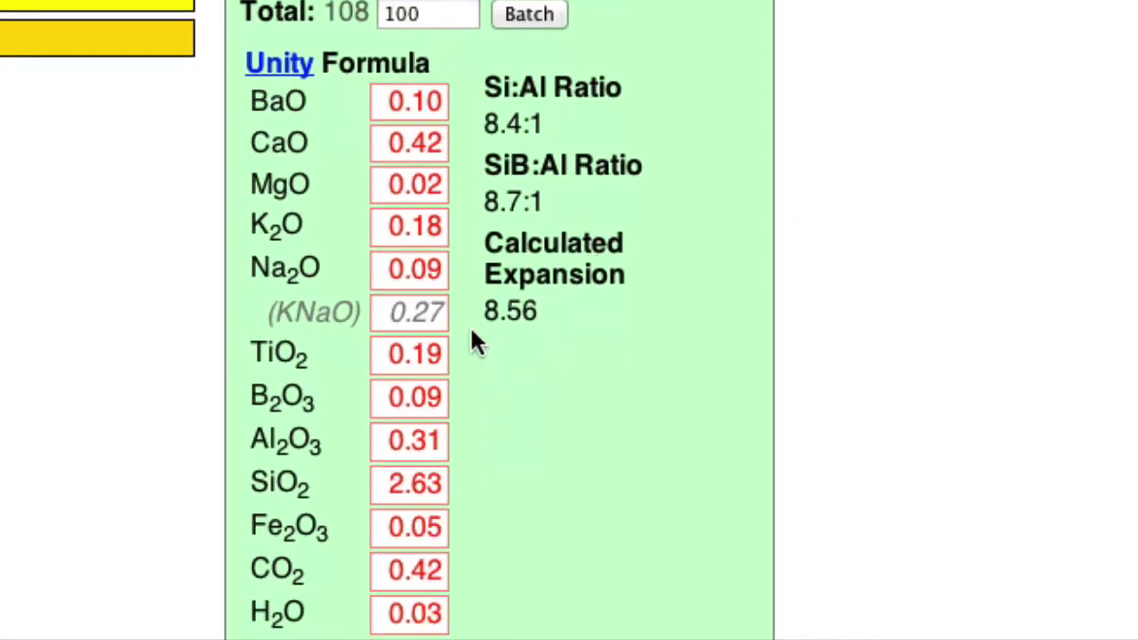
left_click_drag(484, 309, 539, 311)
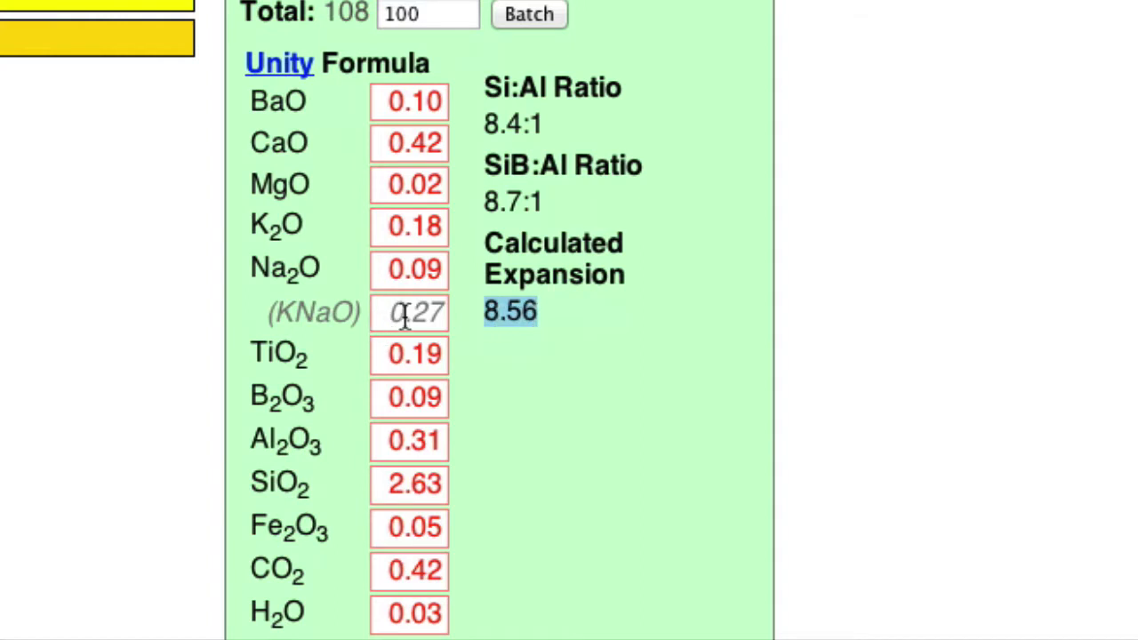
scroll(507, 389, "down", 1)
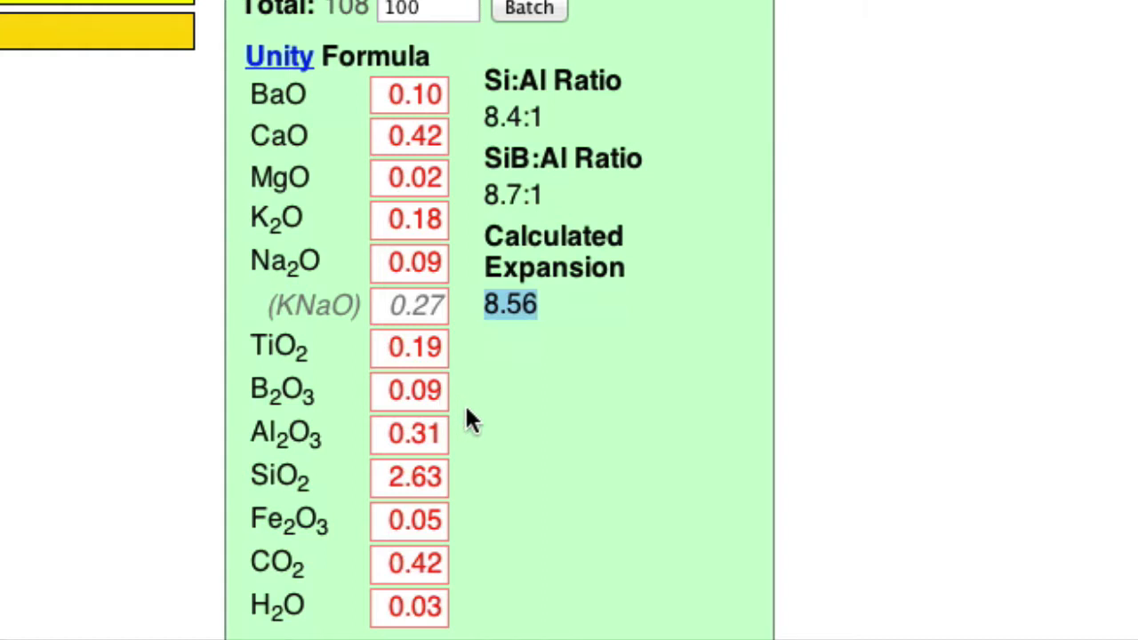
scroll(469, 422, "up", 5)
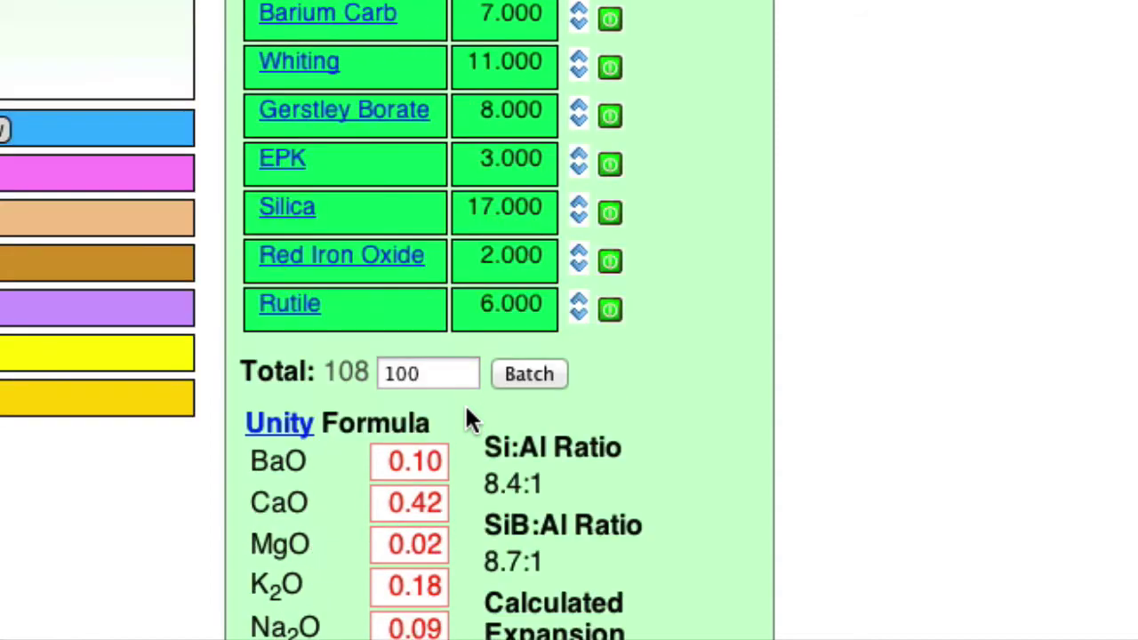
scroll(469, 422, "down", 1)
scroll(469, 423, "up", 1)
- Exclude Red Iron Oxide and Rutile from the formula calculation and review the recalculated unity formula and expansion
left_click(612, 259)
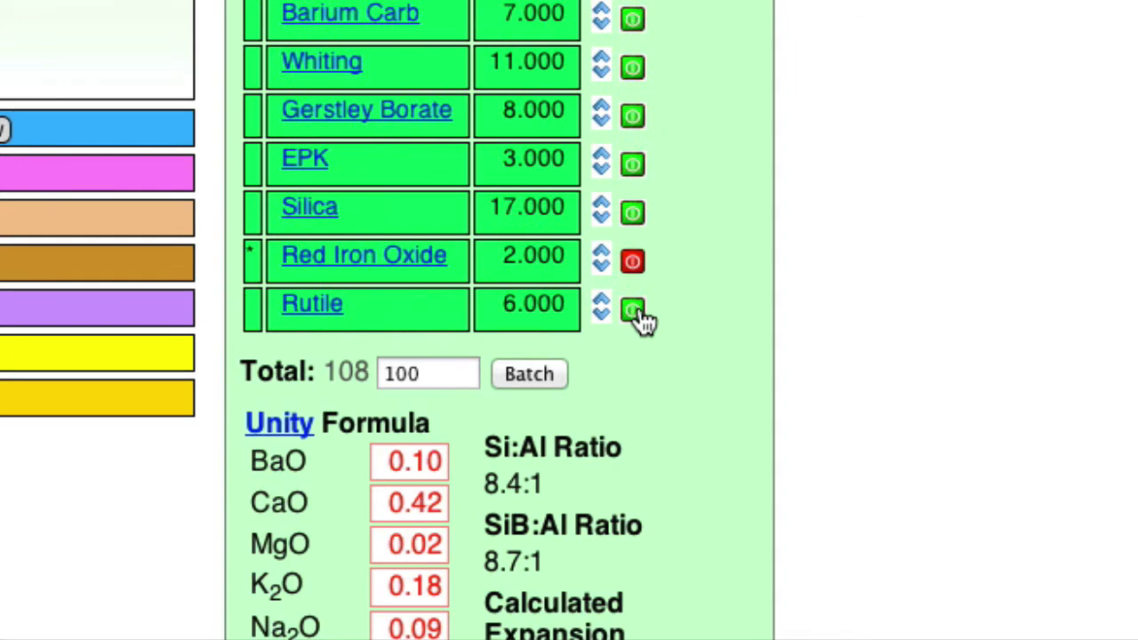
left_click(634, 309)
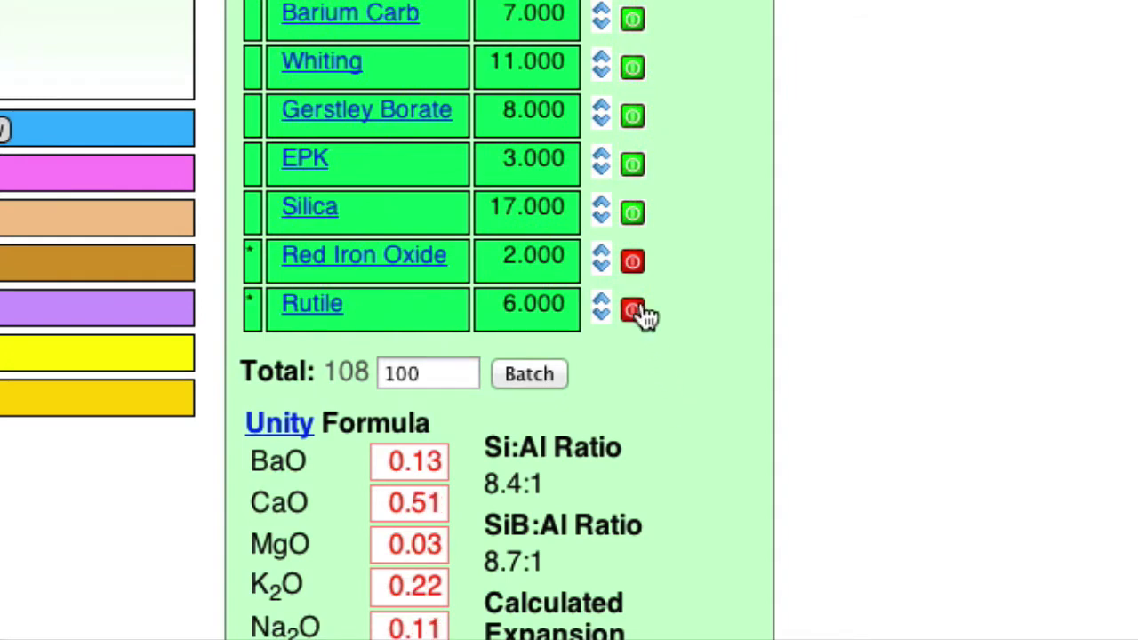
scroll(693, 368, "down", 5)
scroll(691, 366, "up", 1)
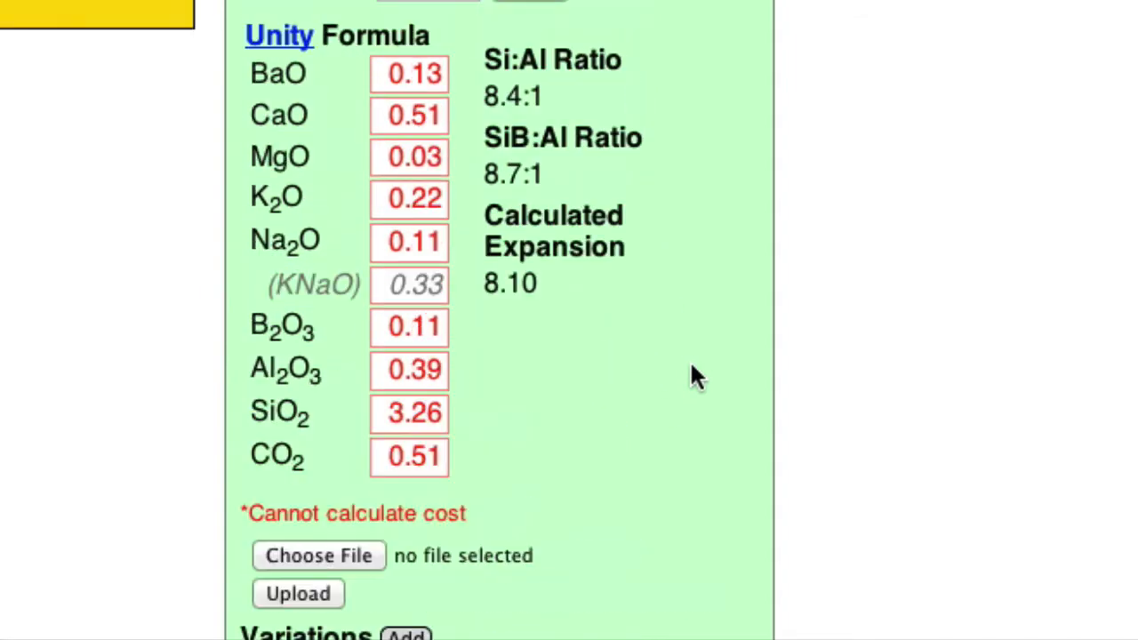
scroll(691, 366, "up", 3)
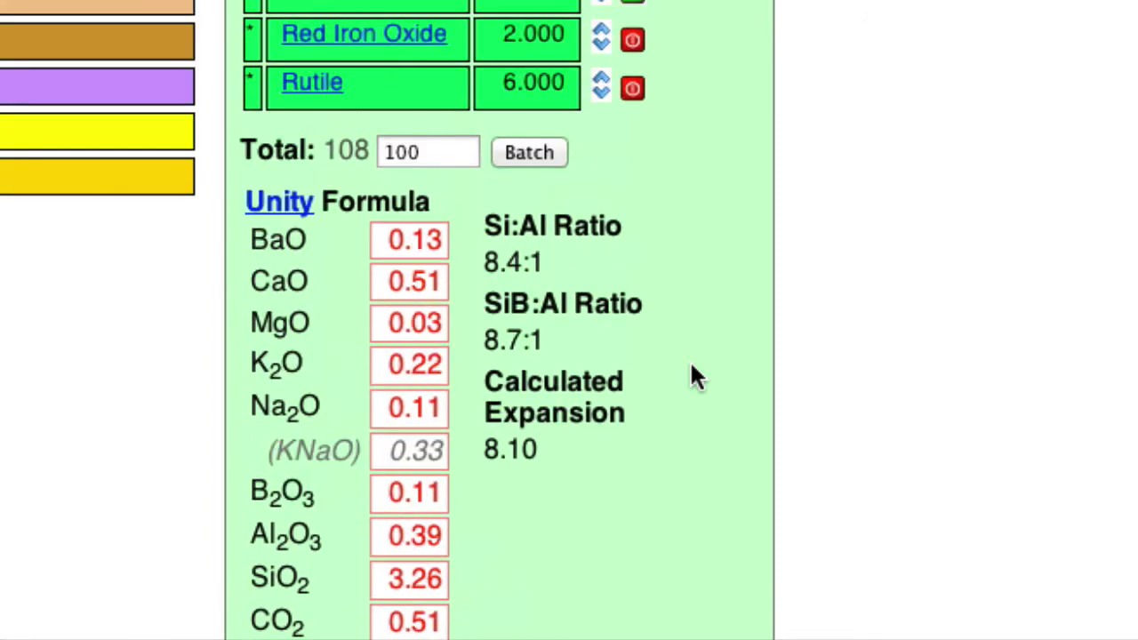
scroll(724, 196, "up", 1)
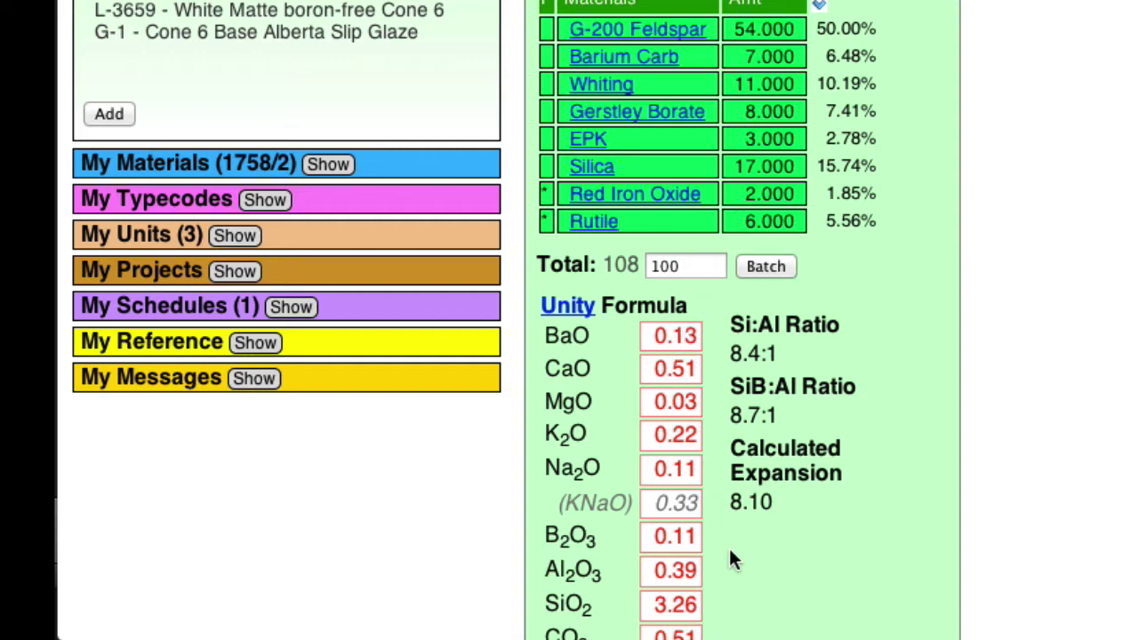
- Compare the Al2O3 percentages in the reference analyses of EPK and G-200 Feldspar
left_click(590, 140)
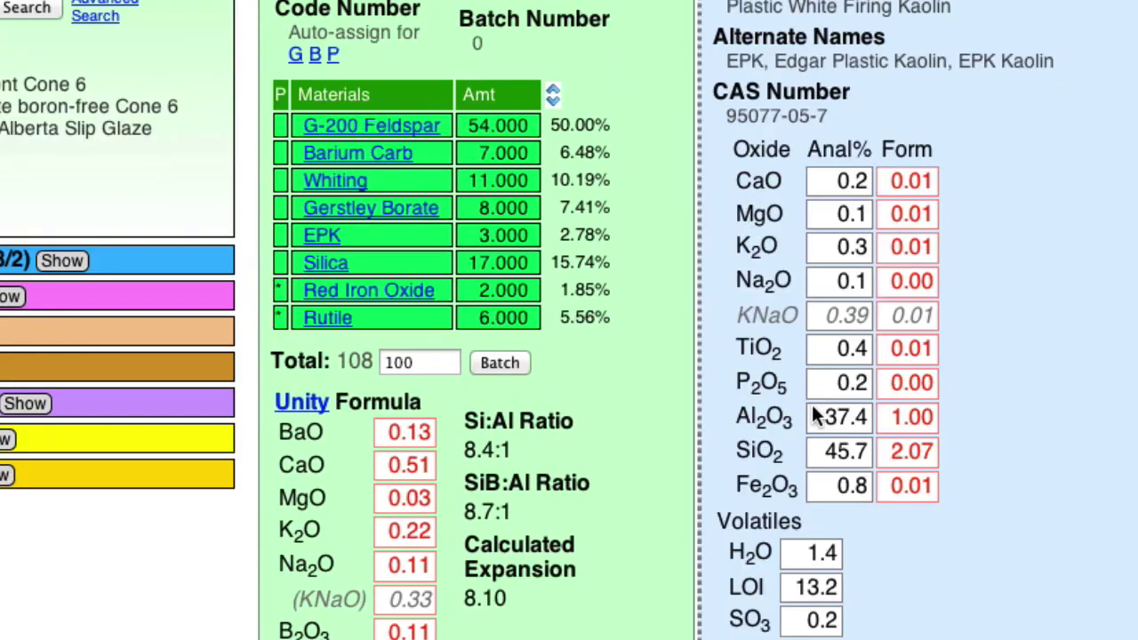
left_click_drag(852, 418, 780, 384)
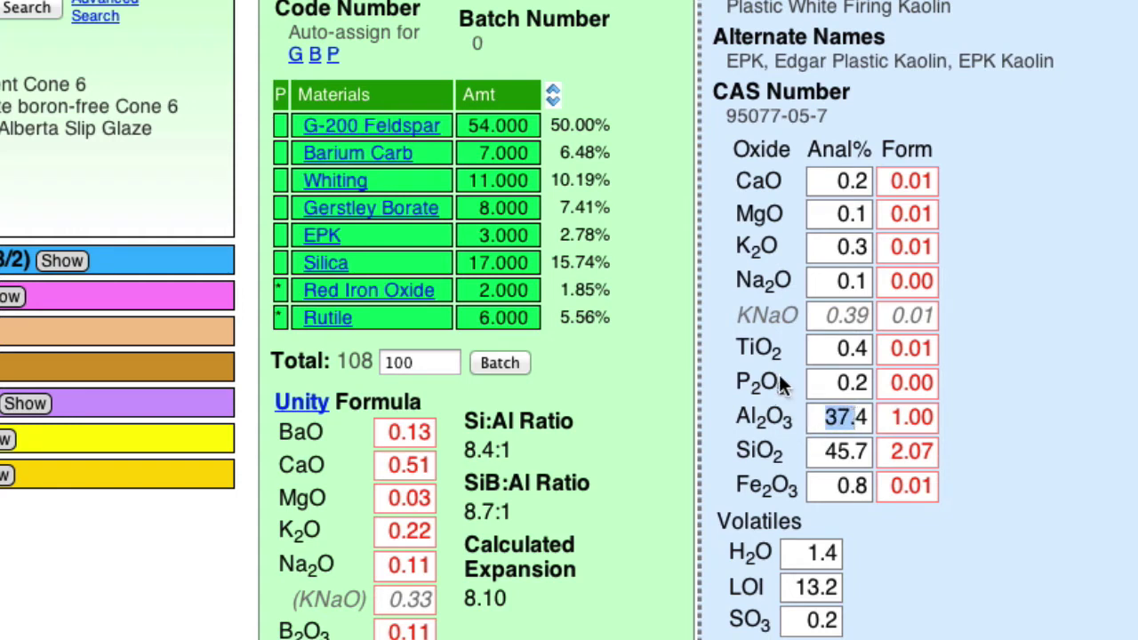
left_click(383, 126)
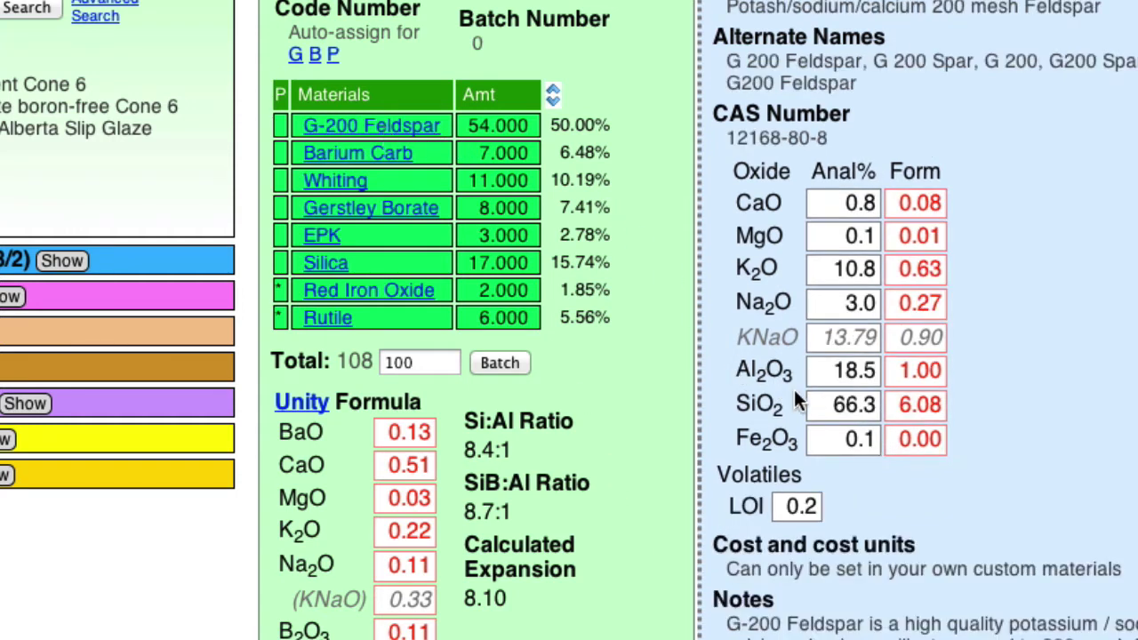
left_click_drag(834, 368, 855, 366)
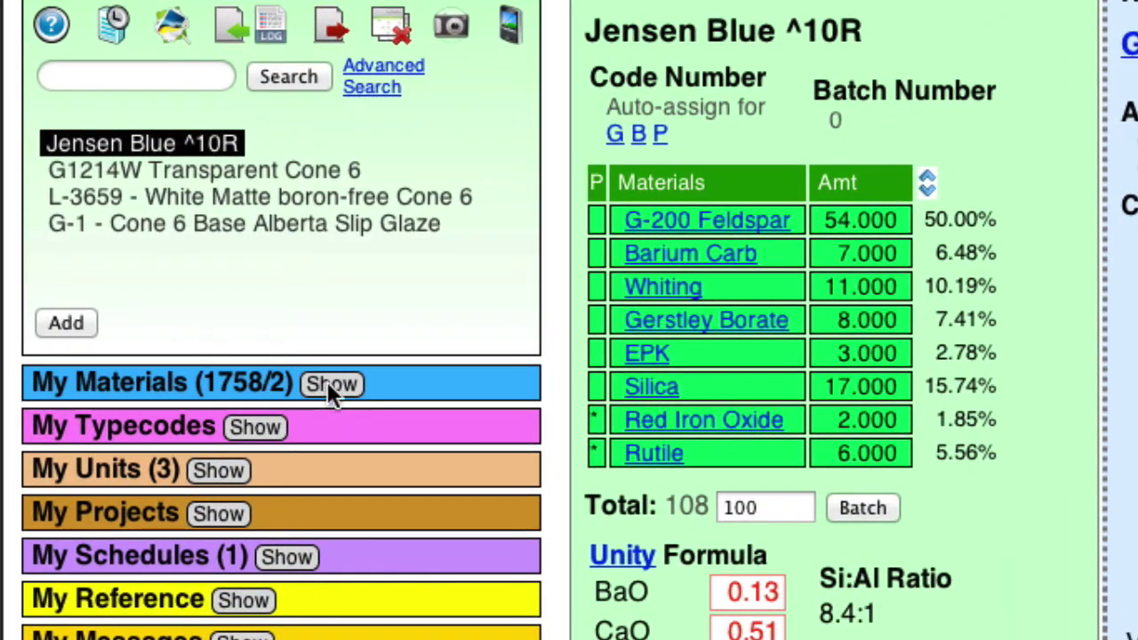
- Search the materials, including reference materials, for 644 and examine the oxide analysis of Fusion Frit F644
left_click(331, 384)
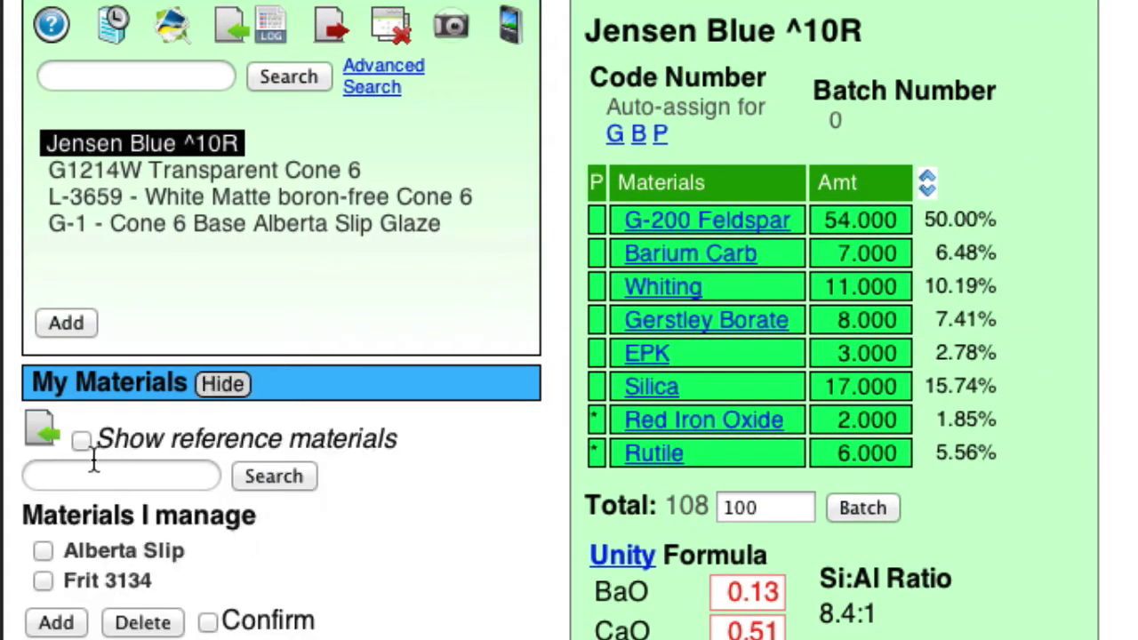
left_click(80, 441)
left_click(127, 475)
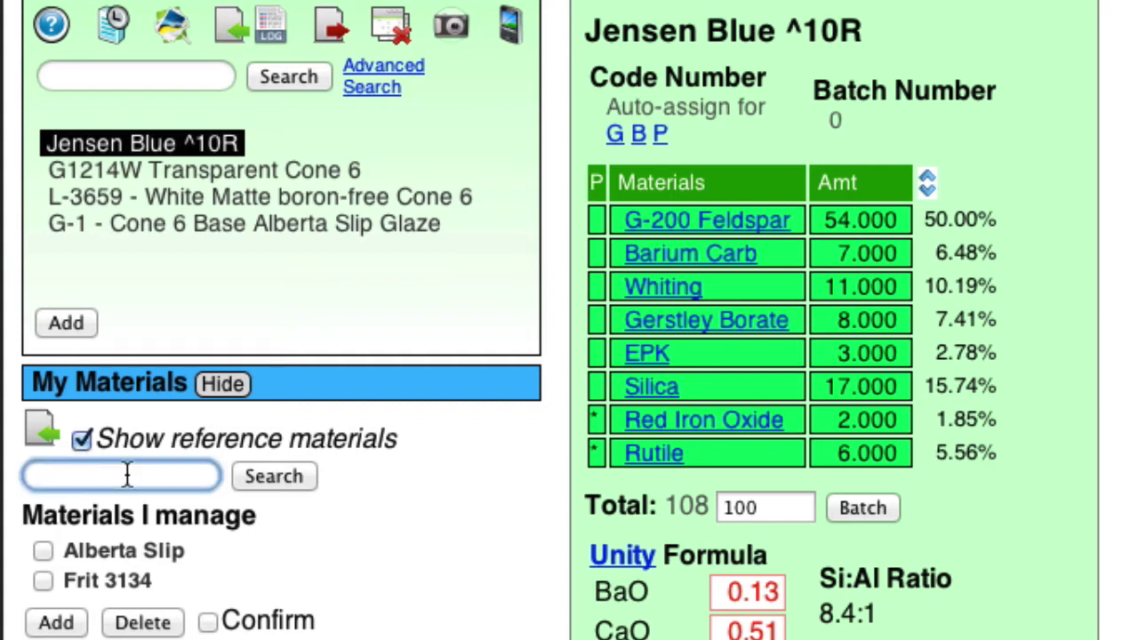
type("644")
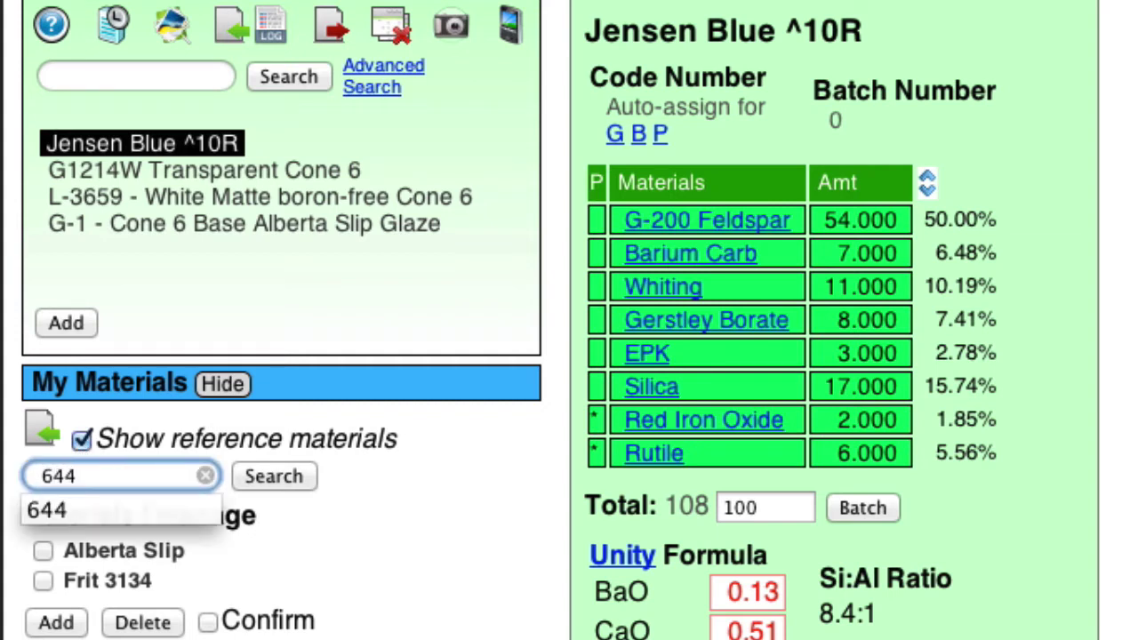
left_click(232, 473)
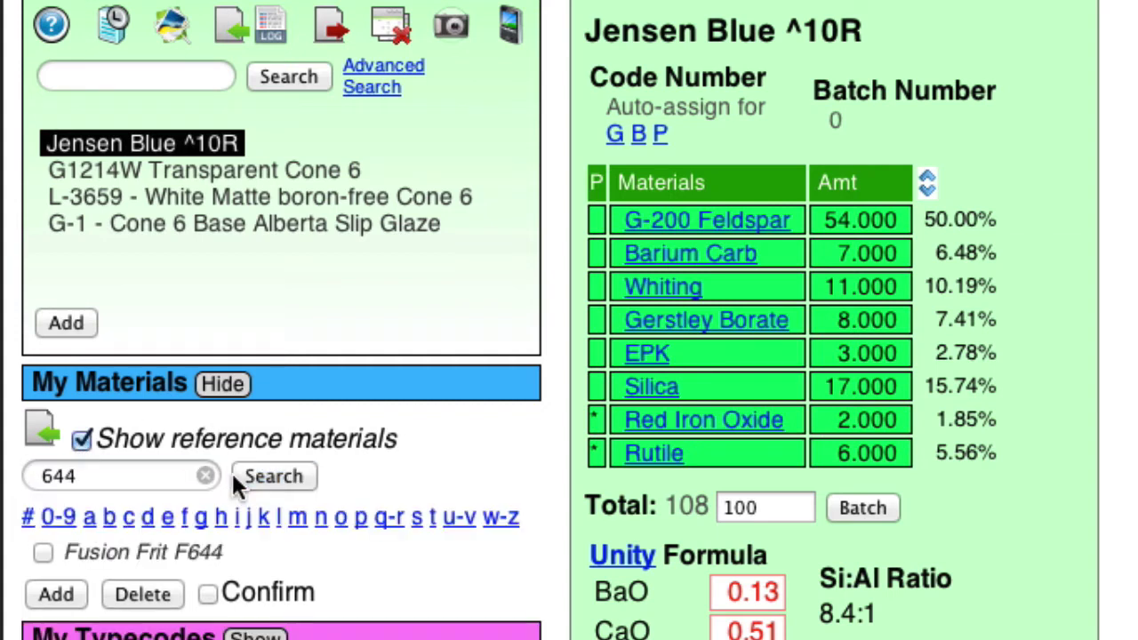
left_click(170, 547)
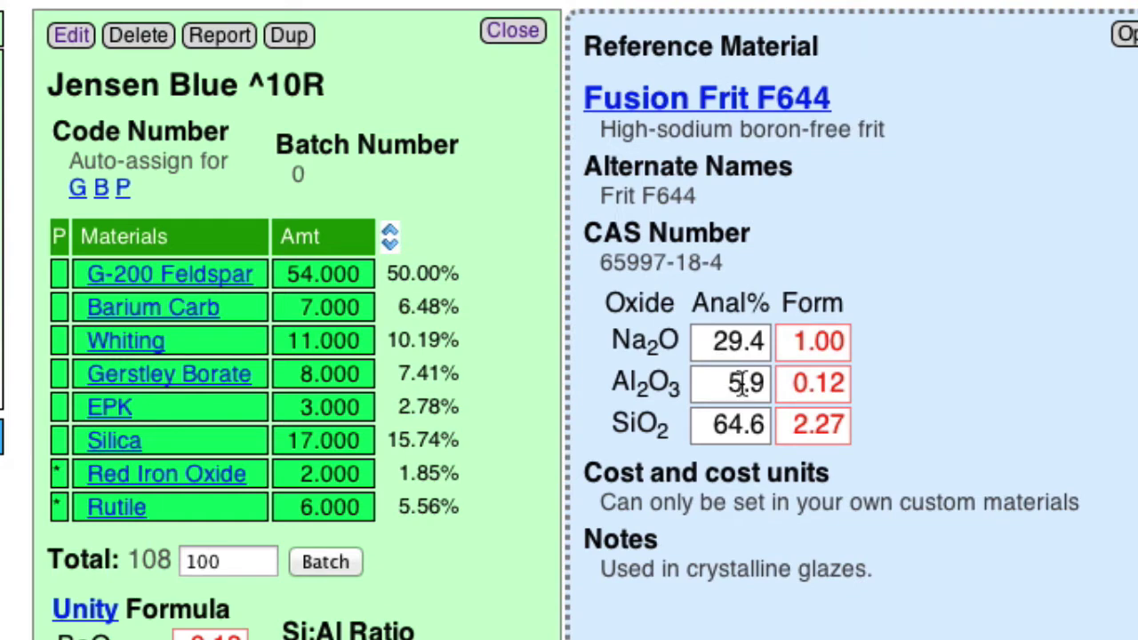
mouse_move(741, 384)
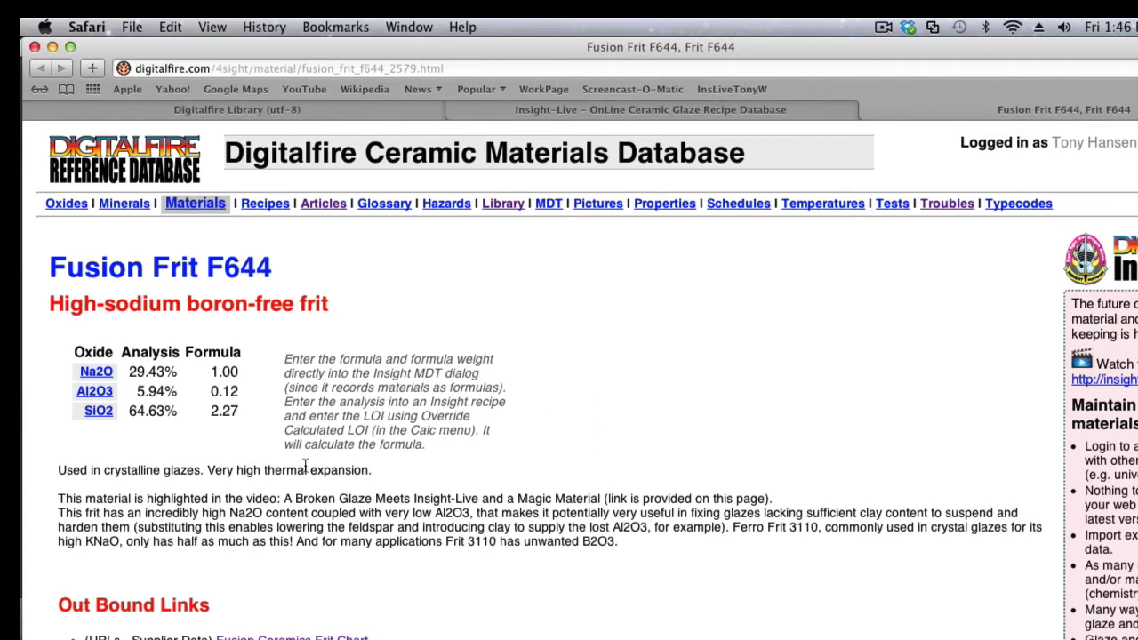
- Review the Fusion Frit F644 page in the Digitalfire materials database and the Fusion Ceramics frit index, then return to Insight-Live
scroll(306, 468, "down", 3)
scroll(314, 462, "down", 2)
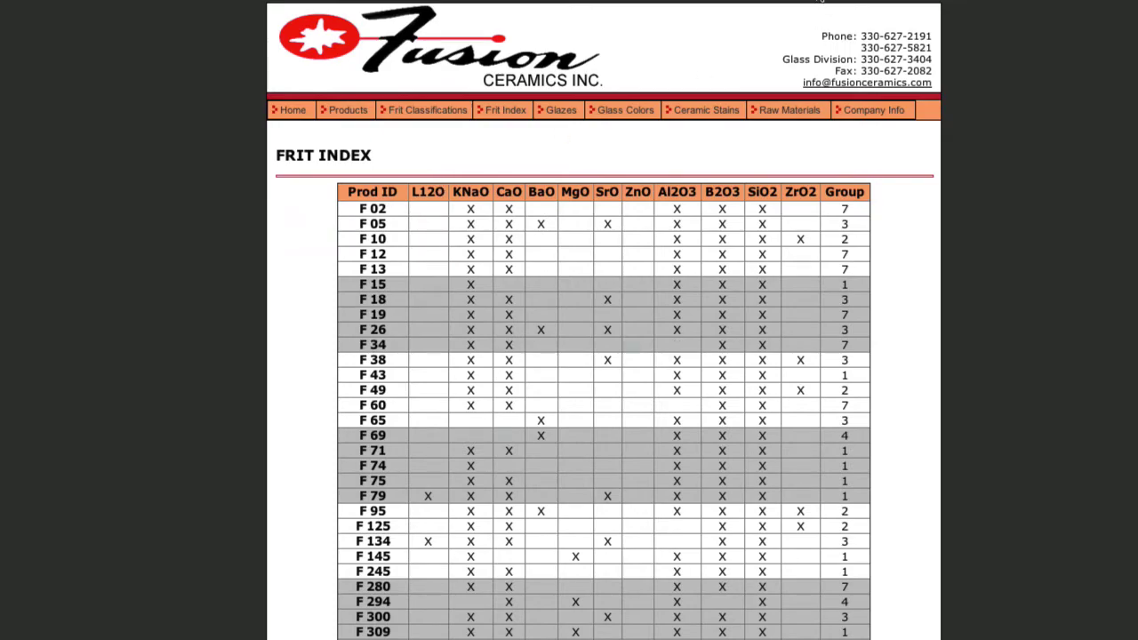
left_click(819, 2)
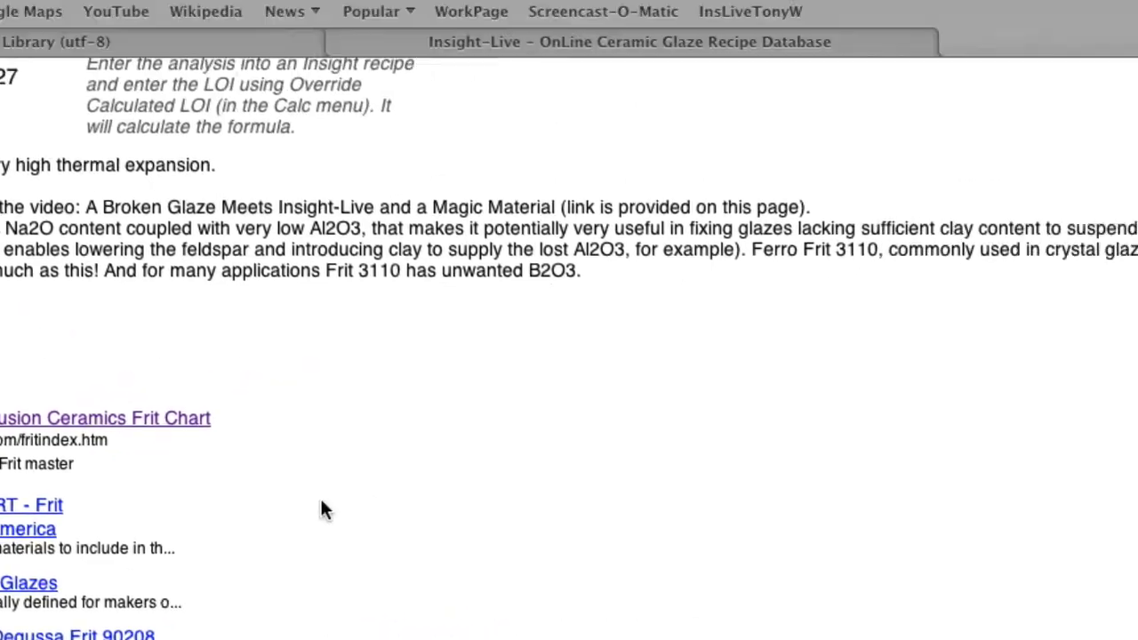
scroll(320, 496, "up", 10)
left_click(769, 129)
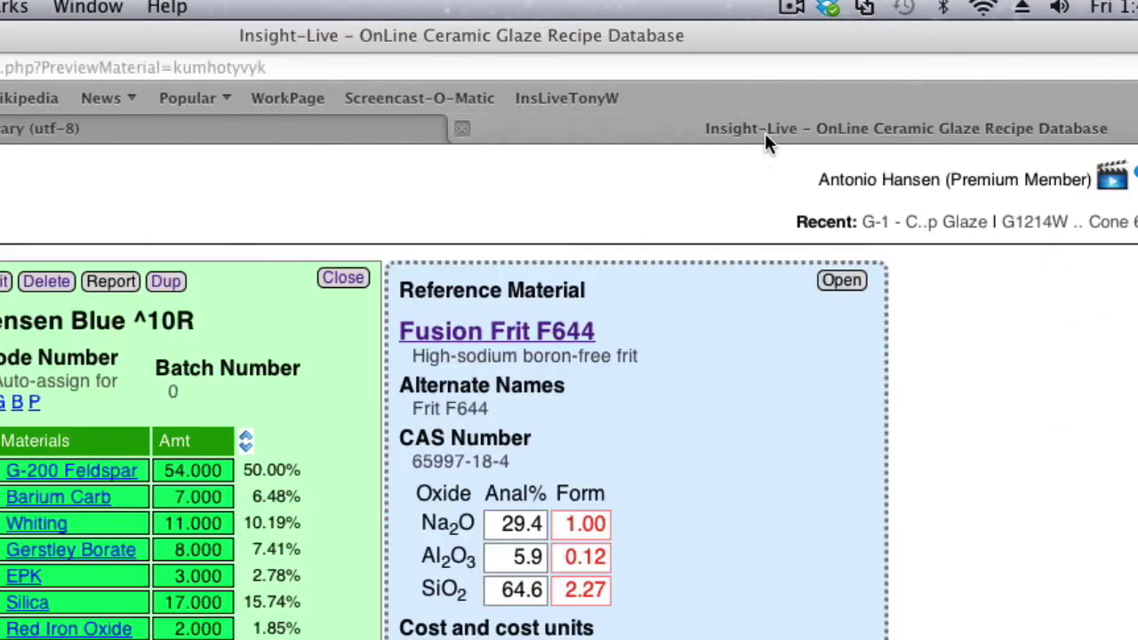
- Search the reference materials for both frits at once with 644|3110
left_click(149, 231)
type("644")
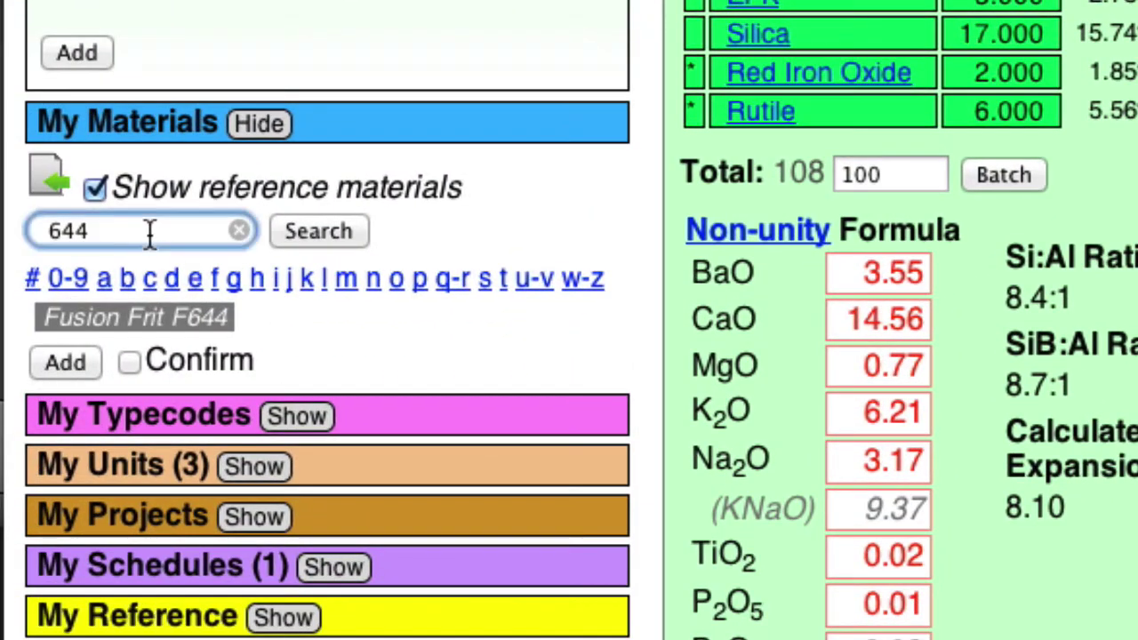
type("|")
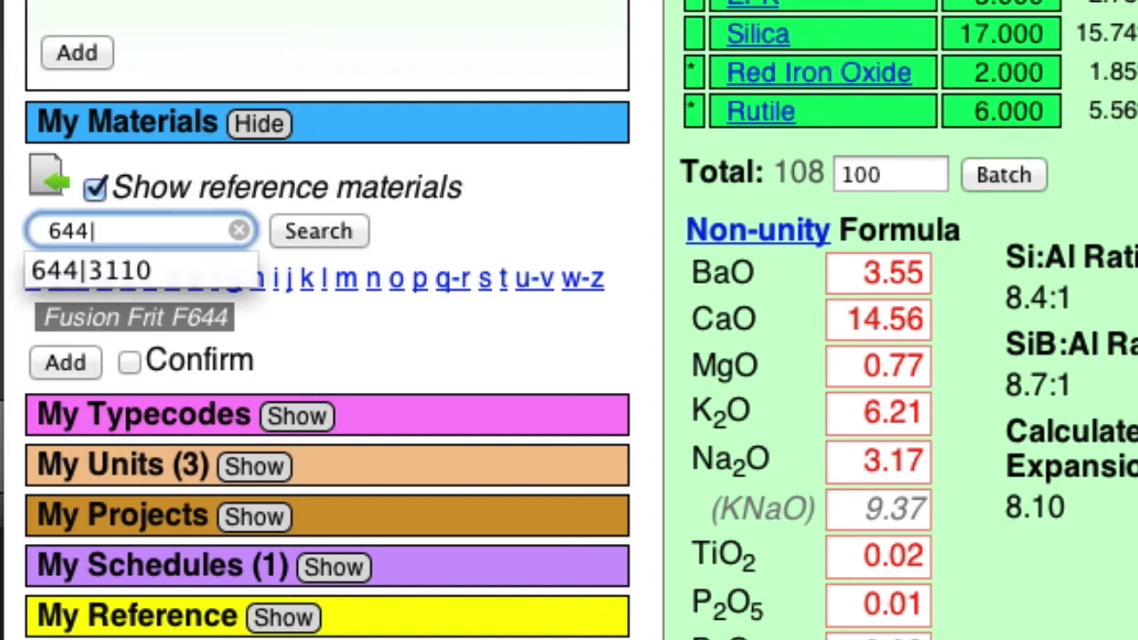
type("3110")
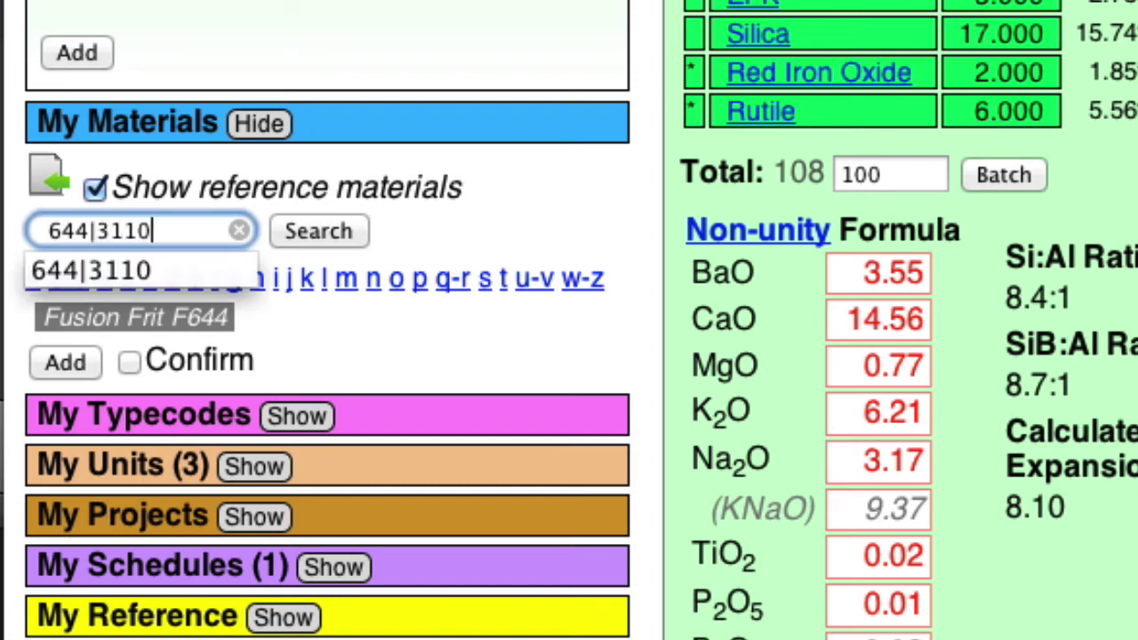
left_click(304, 229)
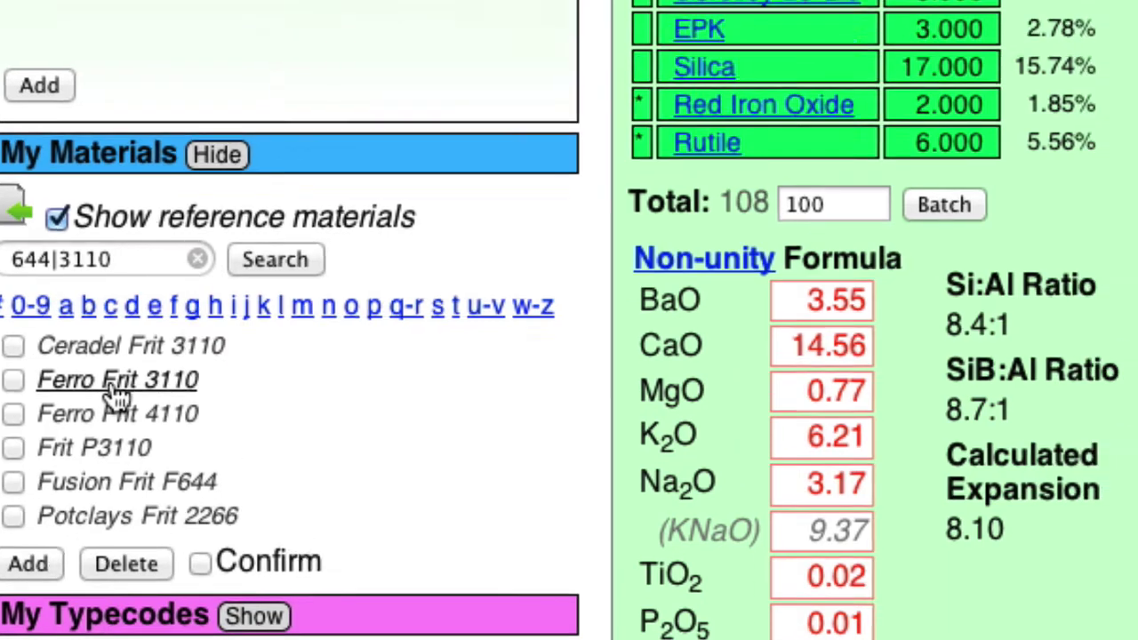
- Compare the KNaO and B2O3 percentages of Ferro Frit 3110 with the analysis of Fusion Frit F644
left_click(157, 356)
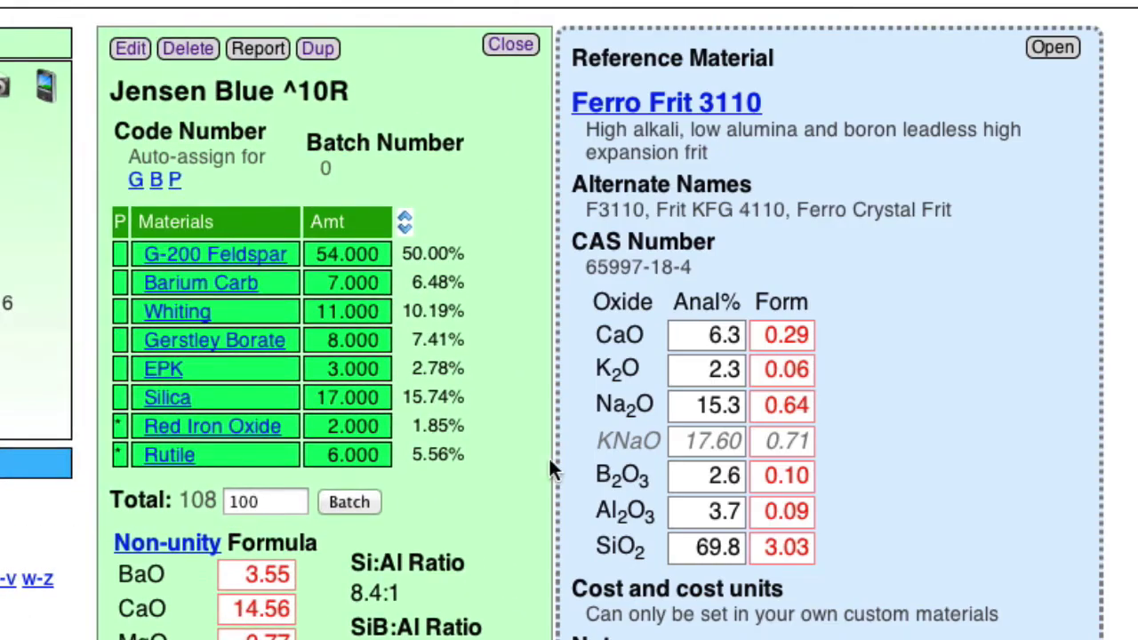
left_click_drag(689, 441, 743, 441)
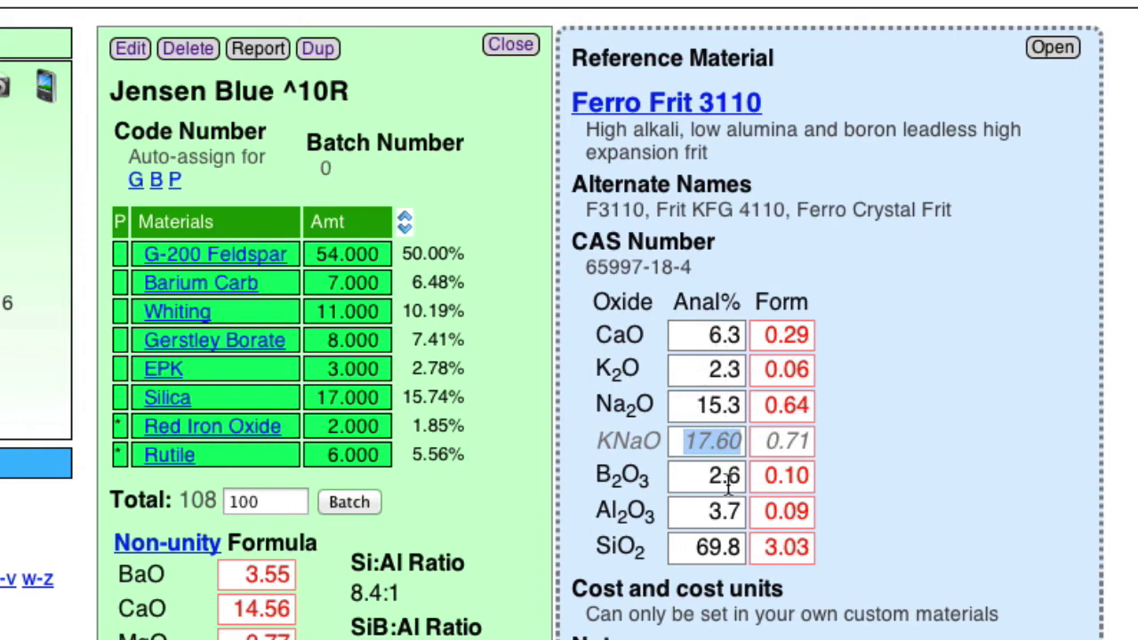
left_click_drag(711, 477, 743, 480)
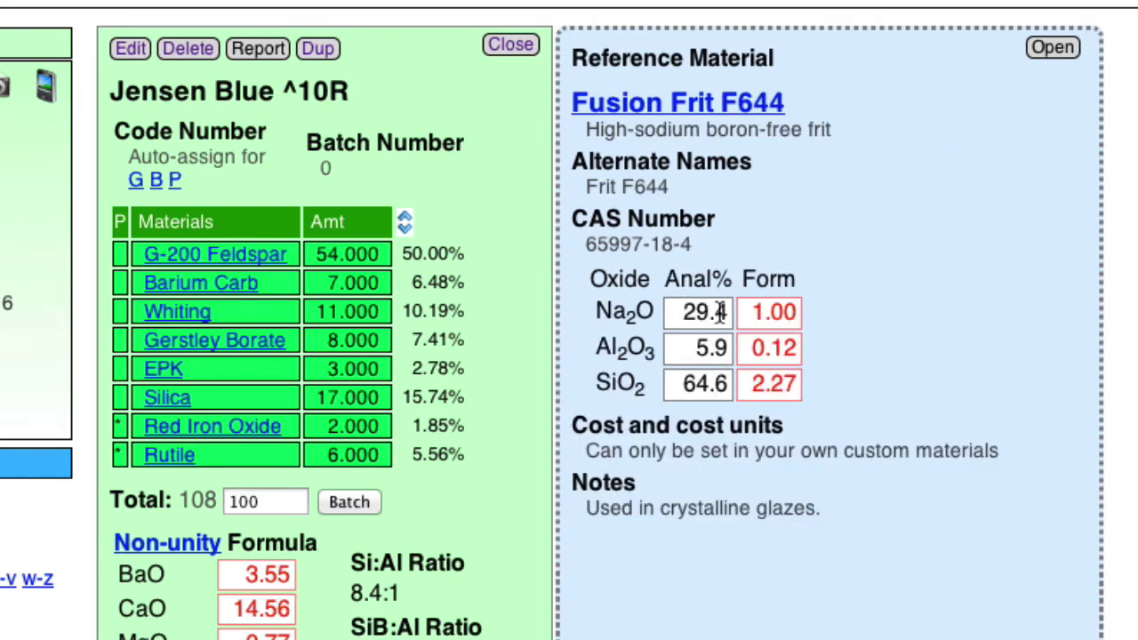
mouse_move(722, 305)
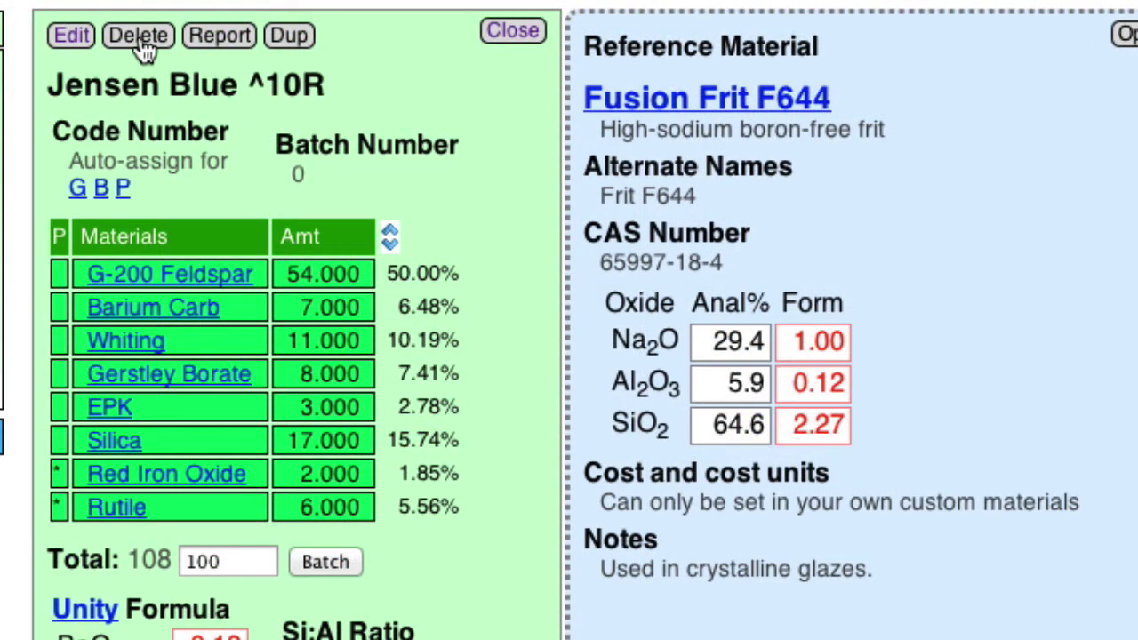
- Duplicate the Jensen Blue ^10R recipe, declining the prompt to delete it
left_click(140, 36)
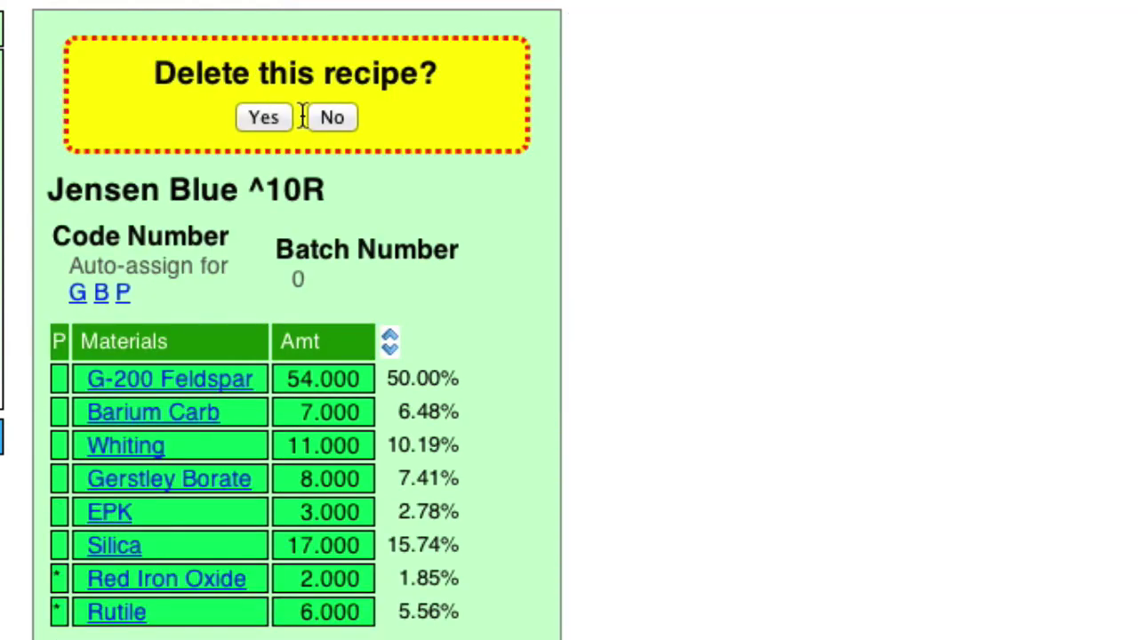
left_click(331, 118)
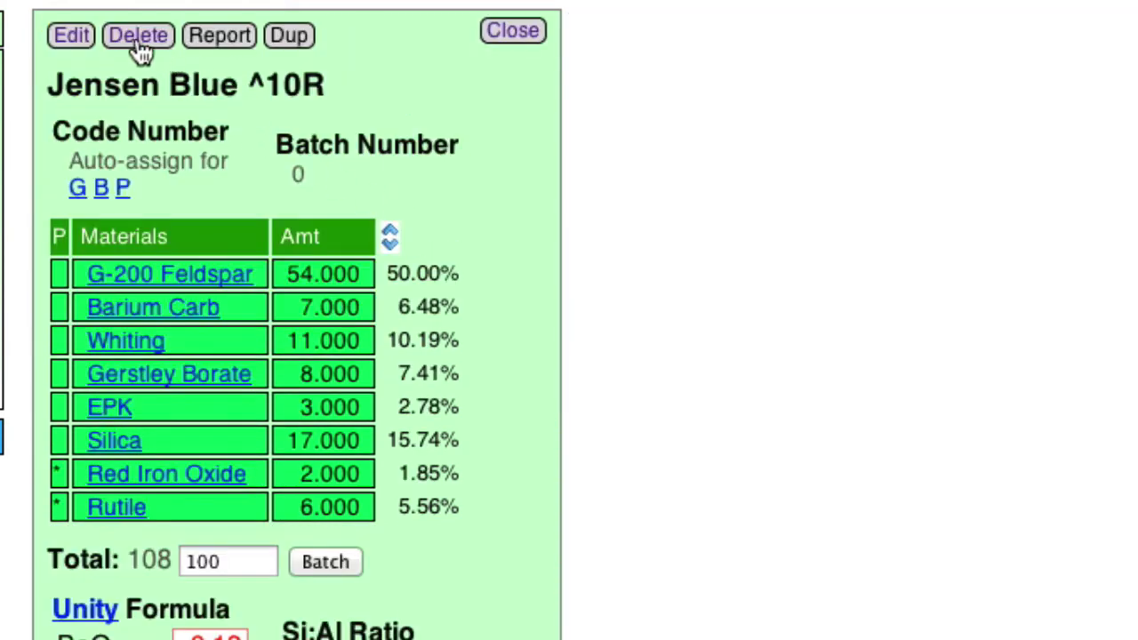
left_click(289, 36)
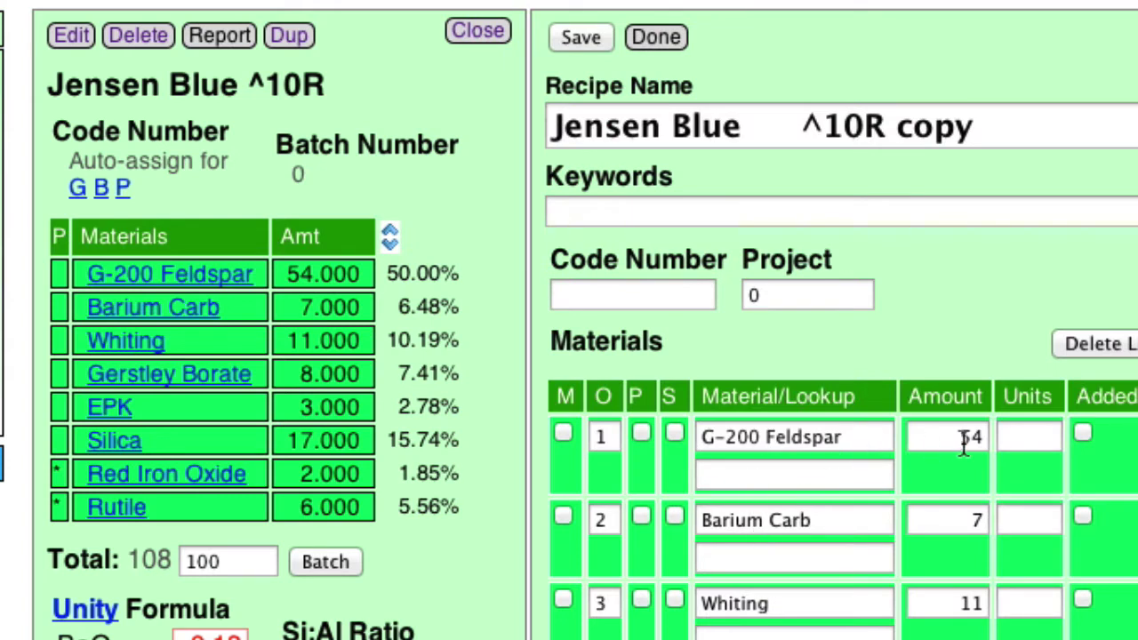
- Set the G-200 Feldspar amount in the recipe copy to 30
left_click_drag(962, 444, 988, 437)
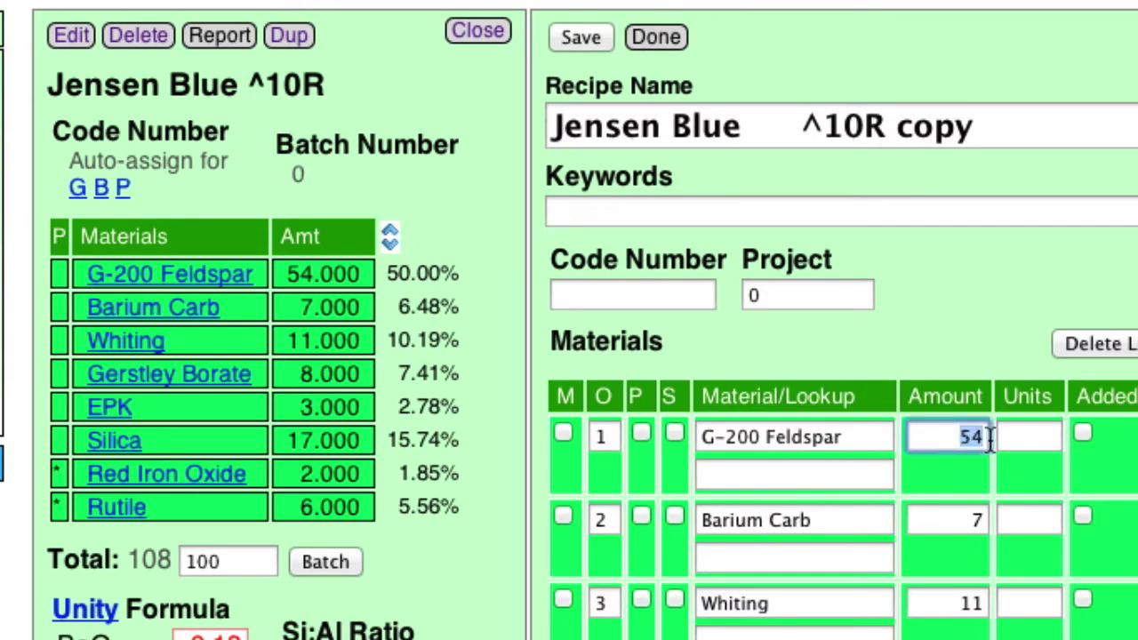
type("25")
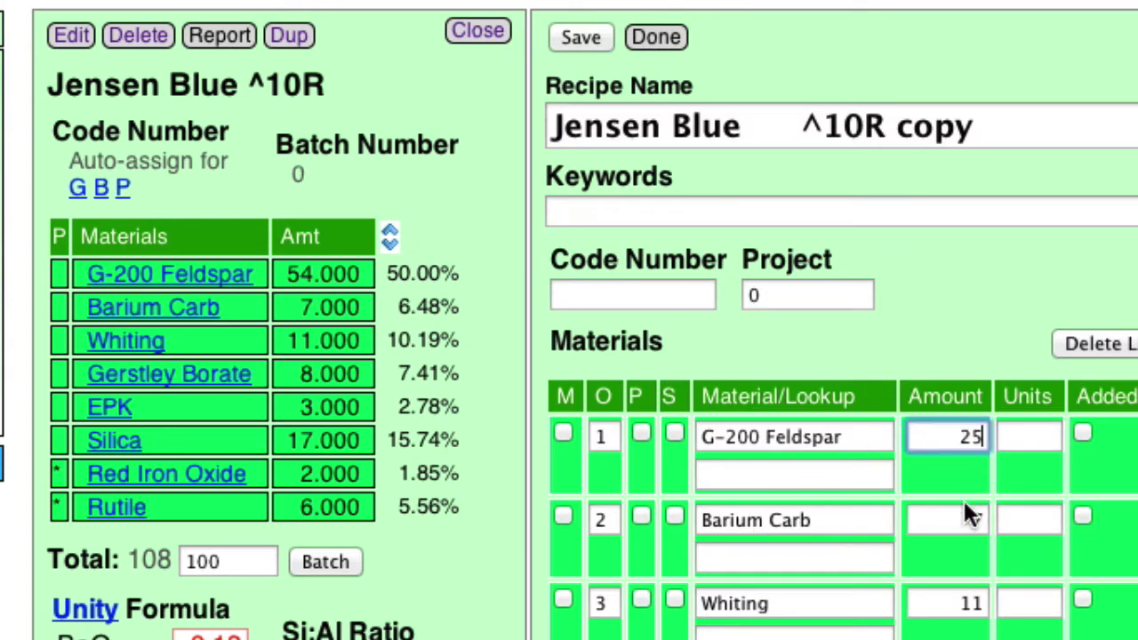
left_click_drag(965, 437, 987, 437)
type("30")
- Replace Whiting with Wollastonite in the recipe copy and set its amount to 15
left_click_drag(812, 602, 675, 602)
type("Wollastonite")
key("Tab")
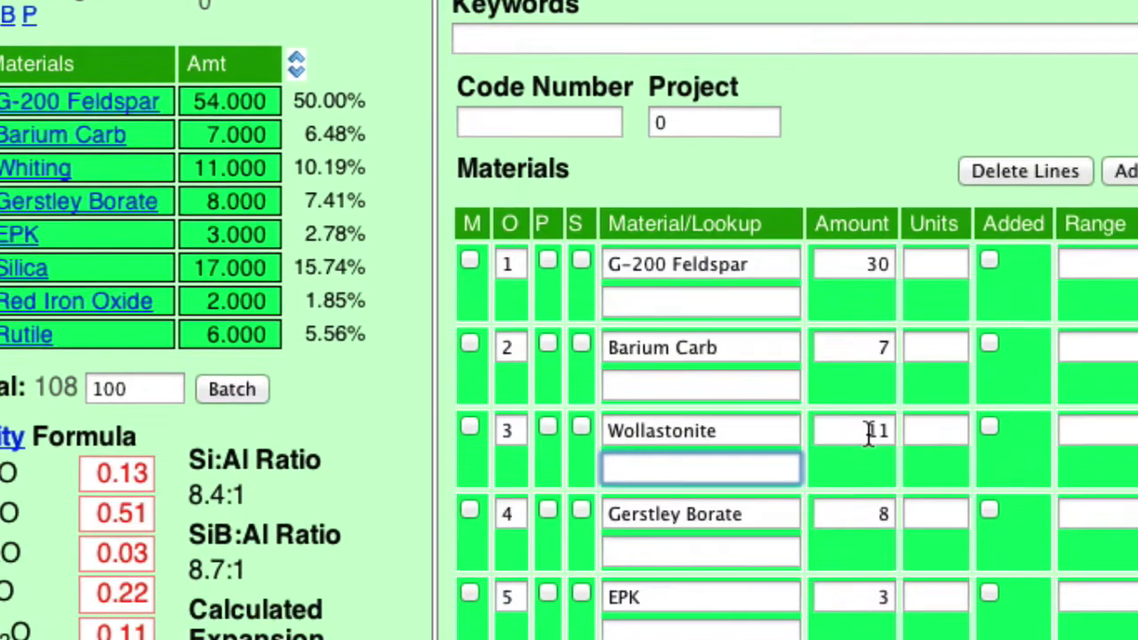
double_click(982, 604)
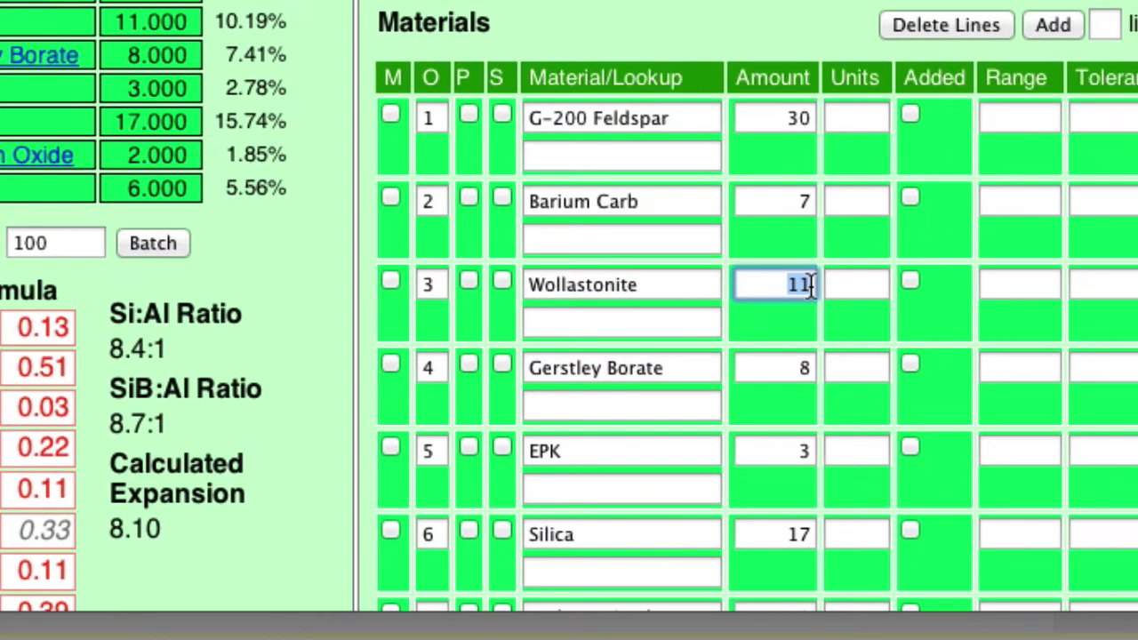
type("15")
- Replace Gerstley Borate with Ferro Frit 3134 in the recipe copy and save the changes
left_click_drag(687, 368, 523, 368)
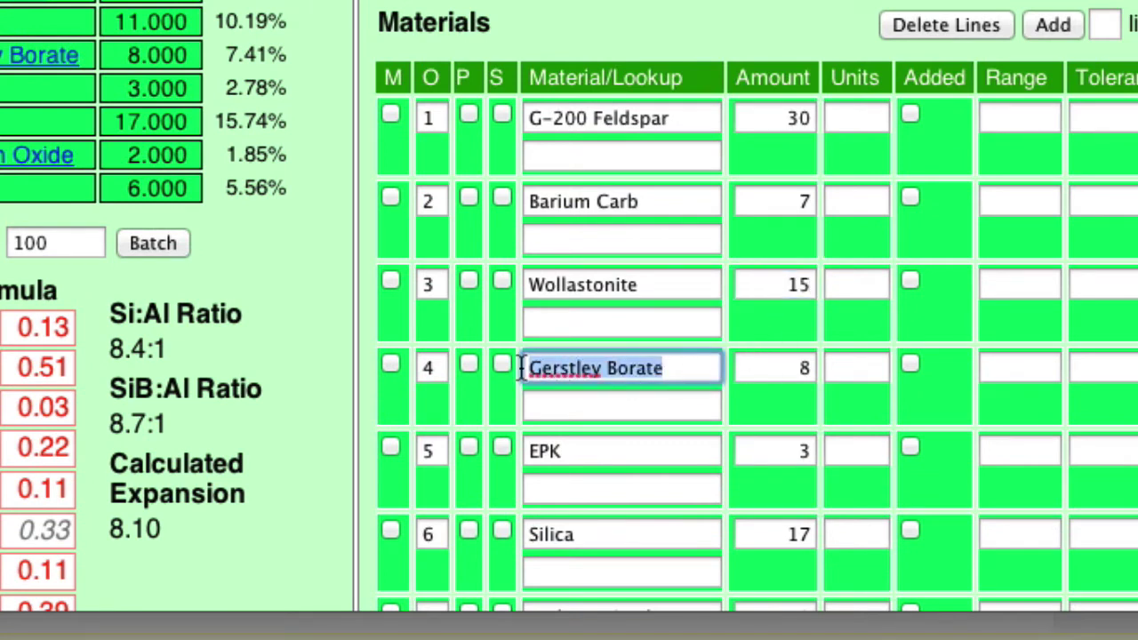
type("G")
key("BackSpace")
type("Frit")
key("BackSpace")
key("BackSpace")
key("BackSpace")
key("BackSpace")
type("erro Frit 31")
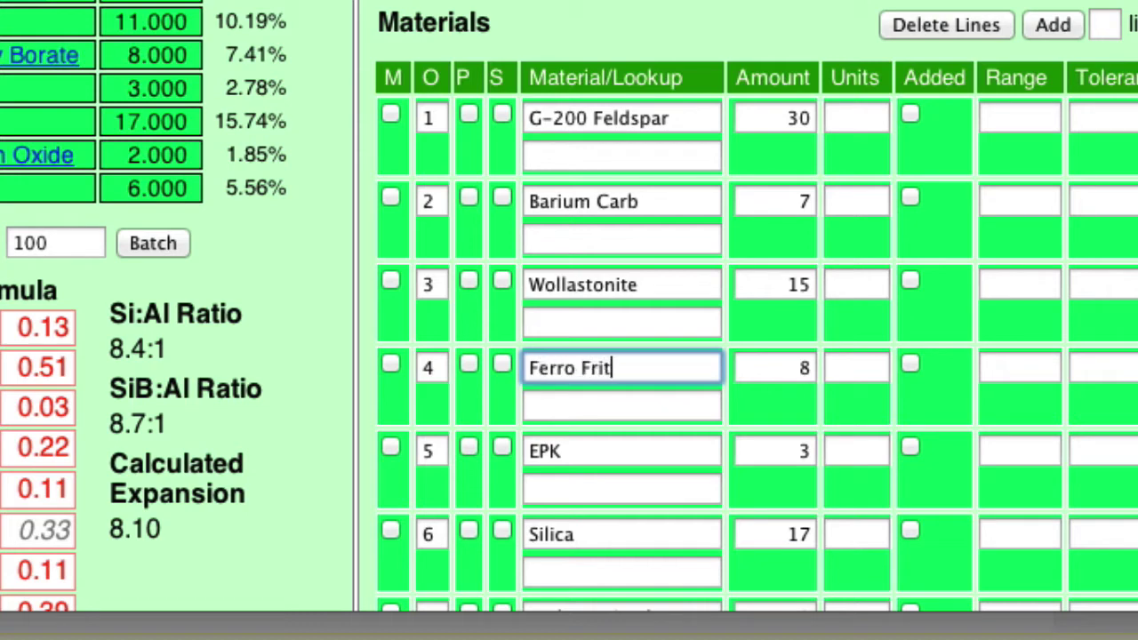
type("34")
key("Tab")
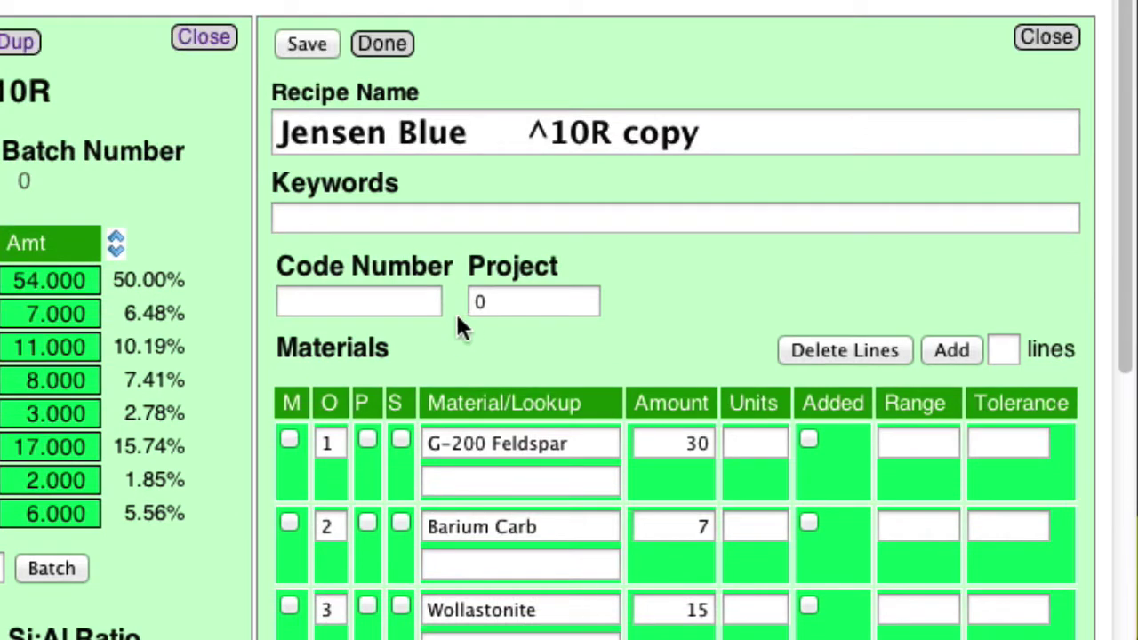
left_click(317, 46)
left_click(378, 53)
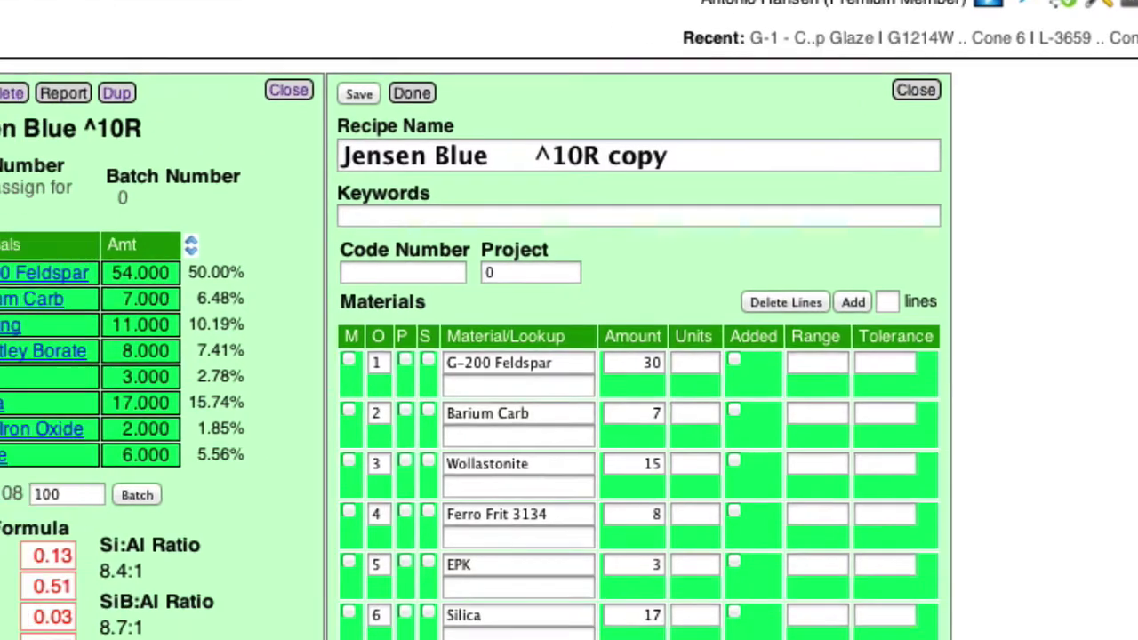
- Add Fusion Frit F644 on line 9 of the recipe copy with an amount of 10 and finish editing
left_click(1022, 576)
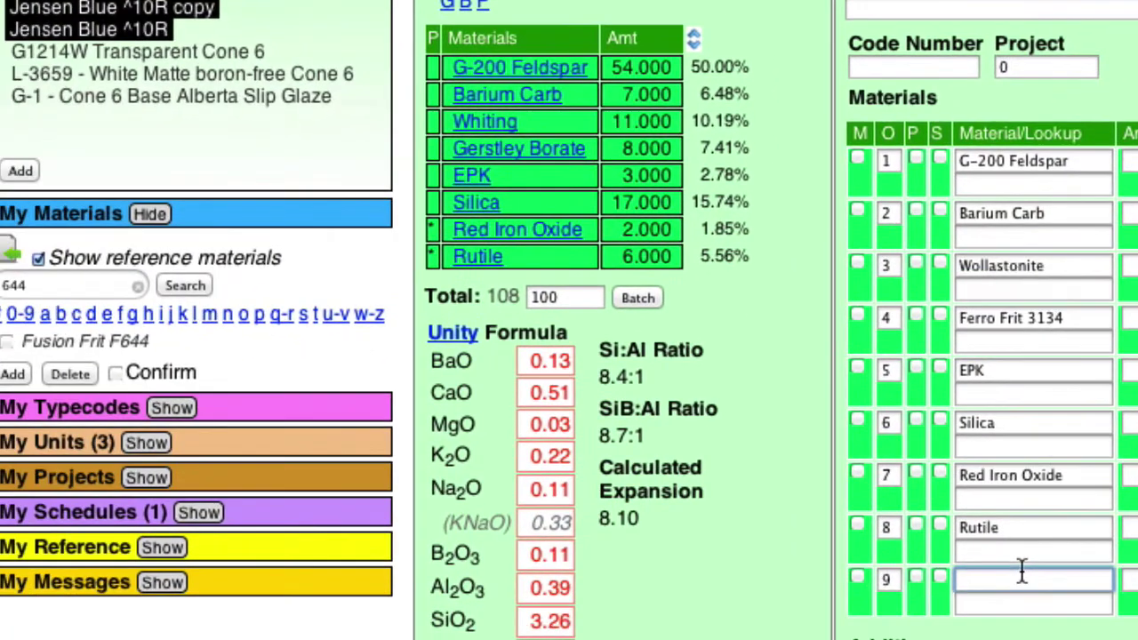
type("F")
key("BackSpace")
left_click_drag(151, 342, 979, 578)
left_click(646, 529)
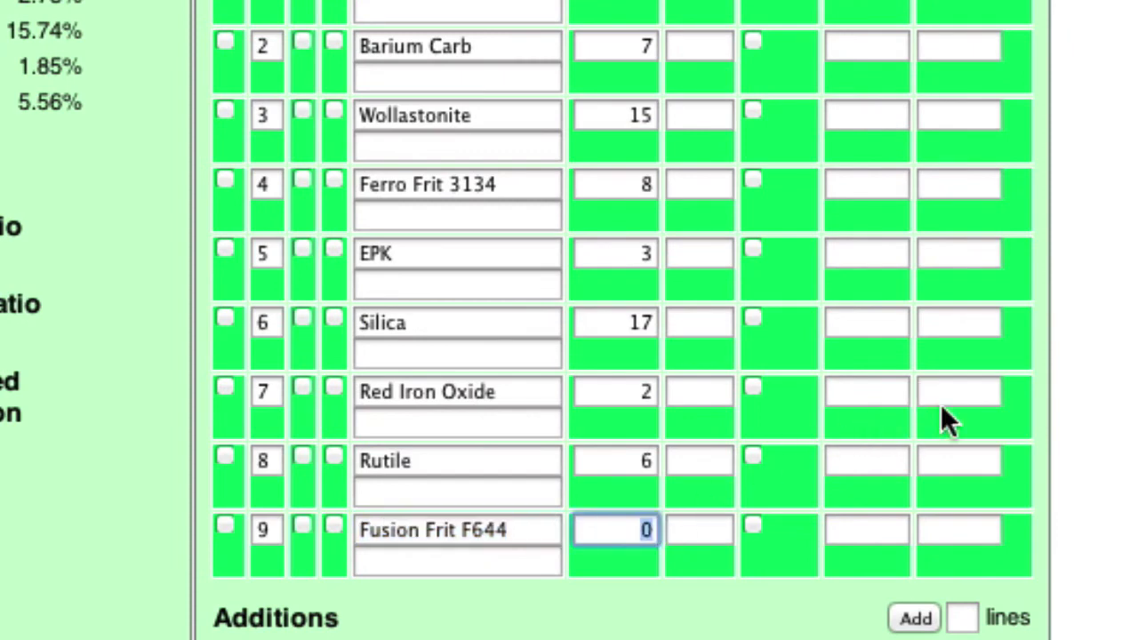
type("10")
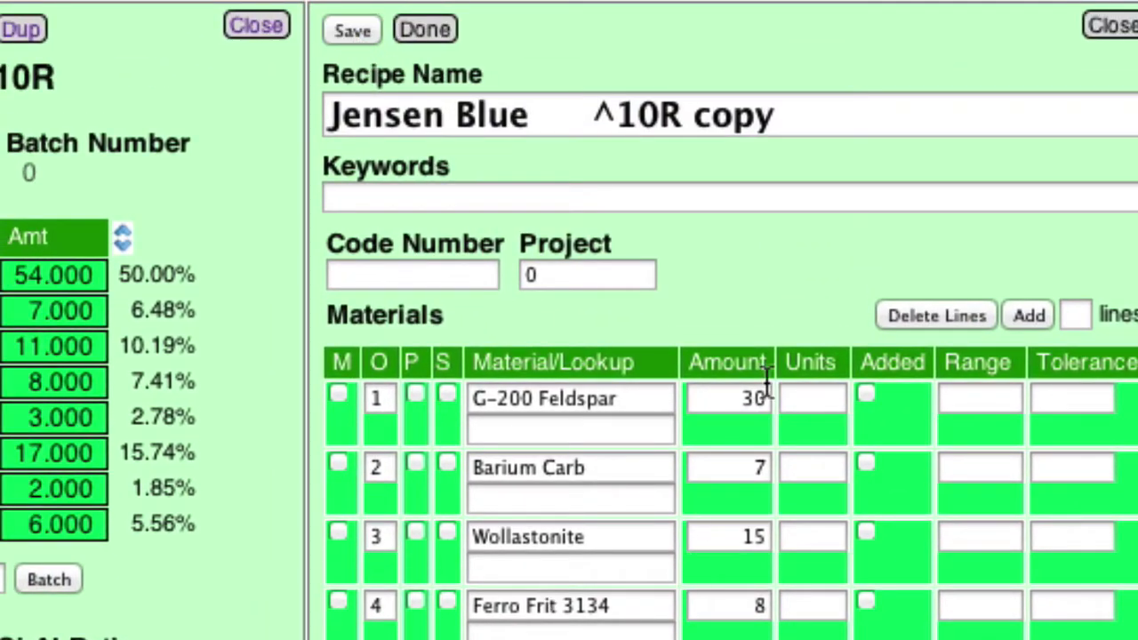
left_click(429, 36)
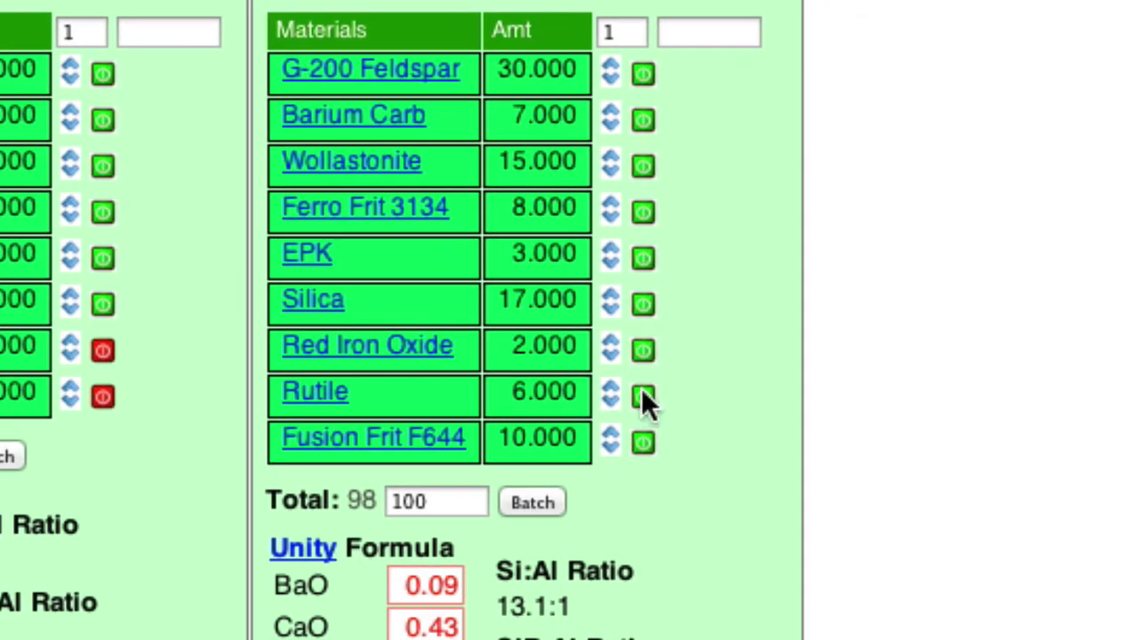
- Exclude Rutile and Red Iron Oxide from the copy's formula calculation and review its unity formula
left_click(696, 603)
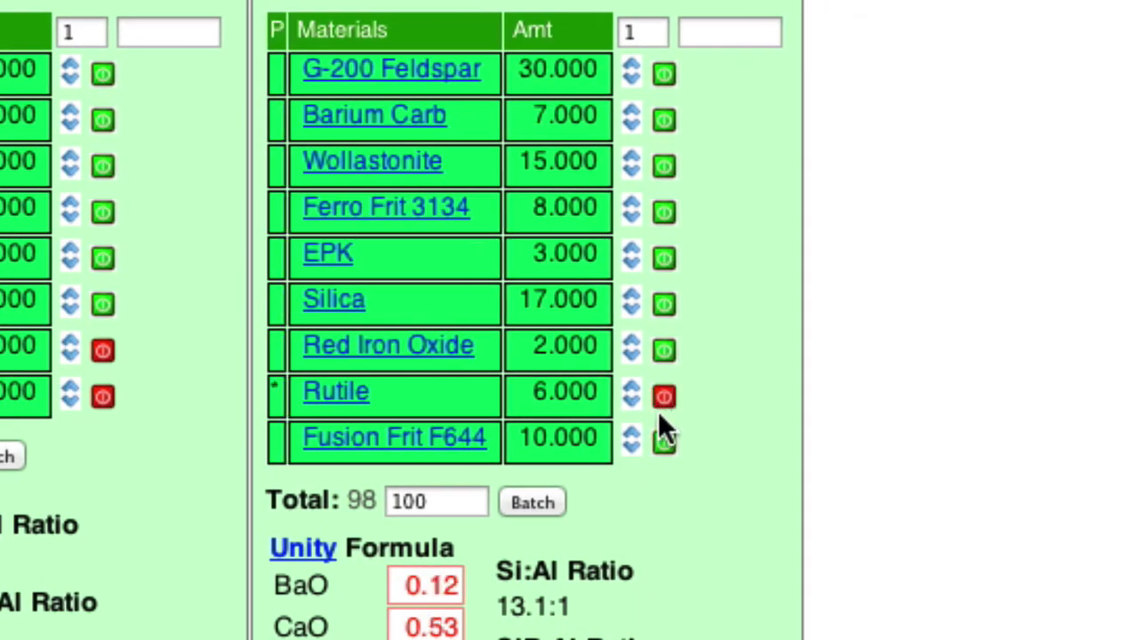
left_click(664, 350)
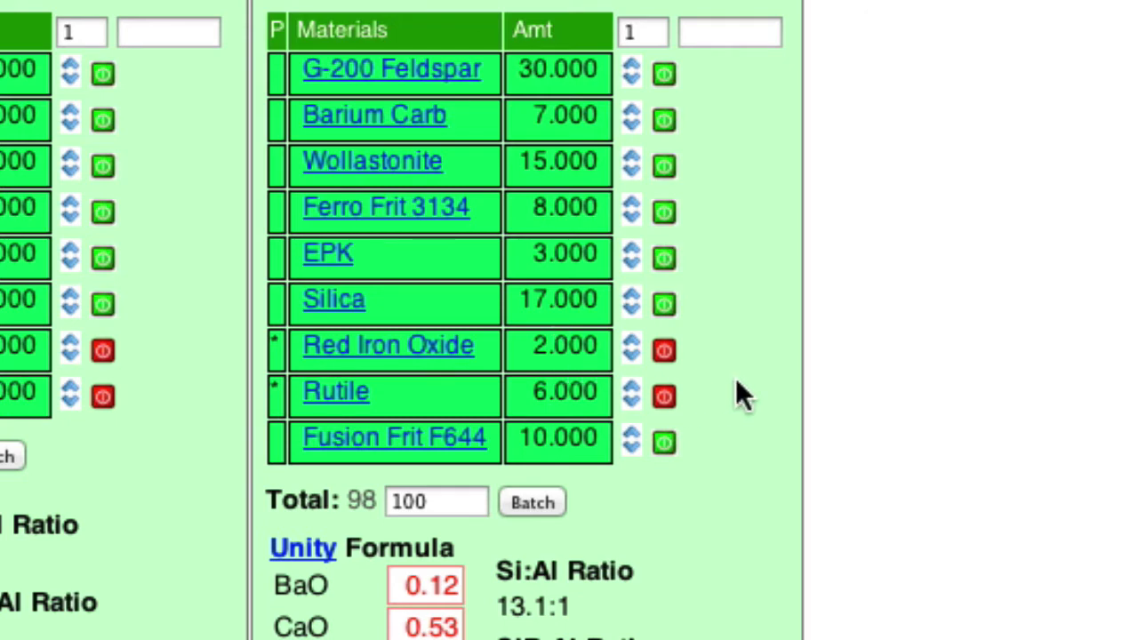
scroll(742, 396, "down", 1)
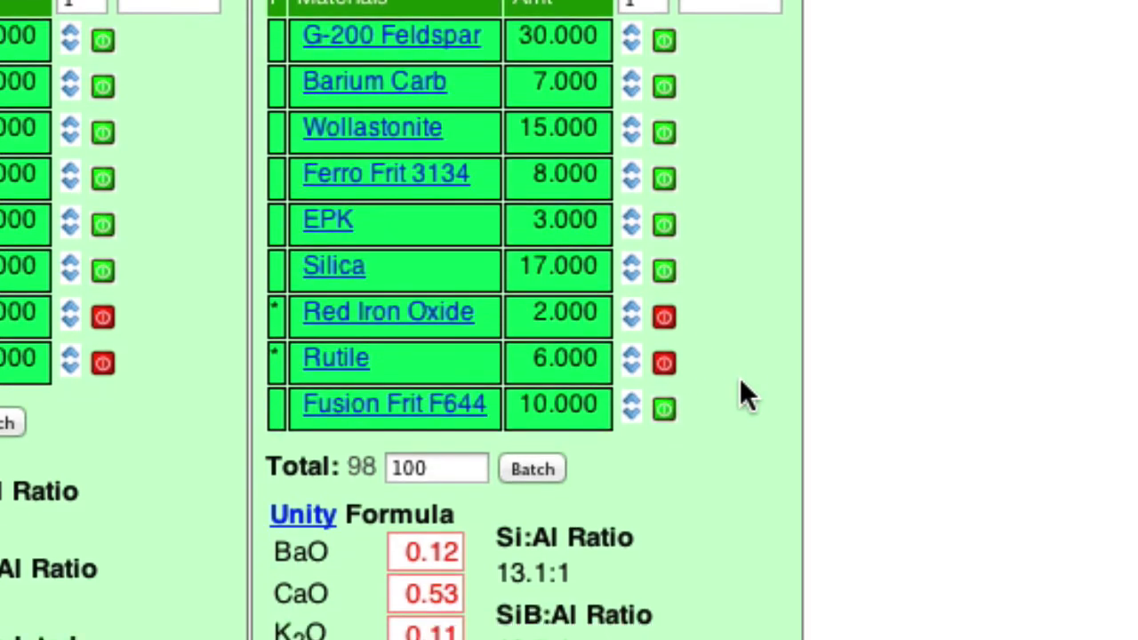
- Highlight the B2 oxide in the formulas and raise Ferro Frit 3134 in the recipe copy to 11
scroll(741, 391, "up", 1)
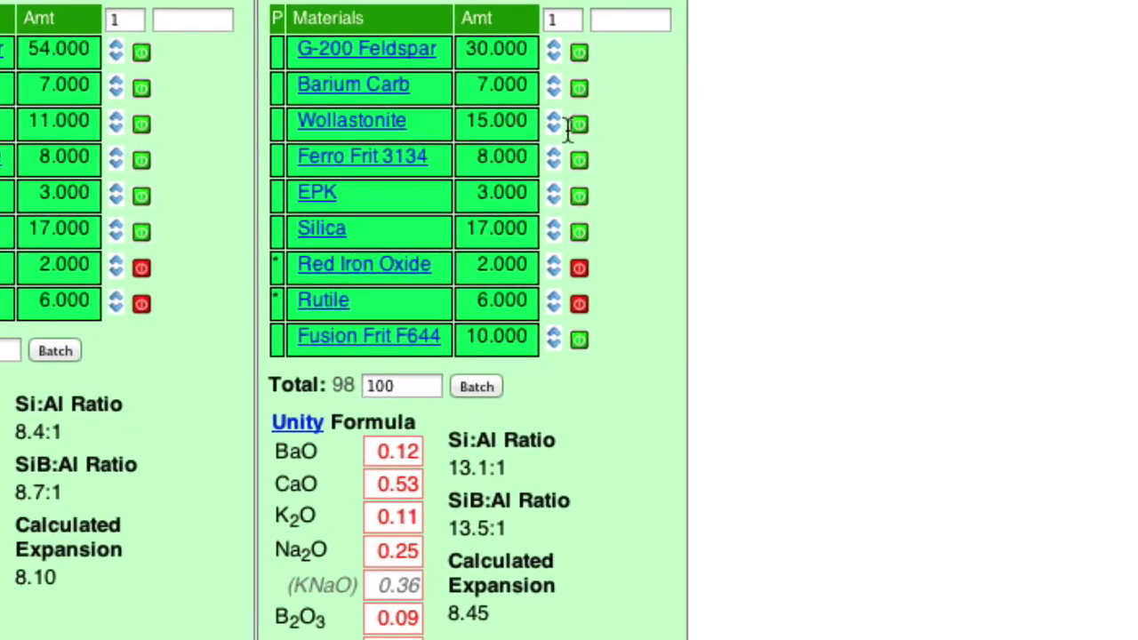
left_click(601, 19)
type("B2")
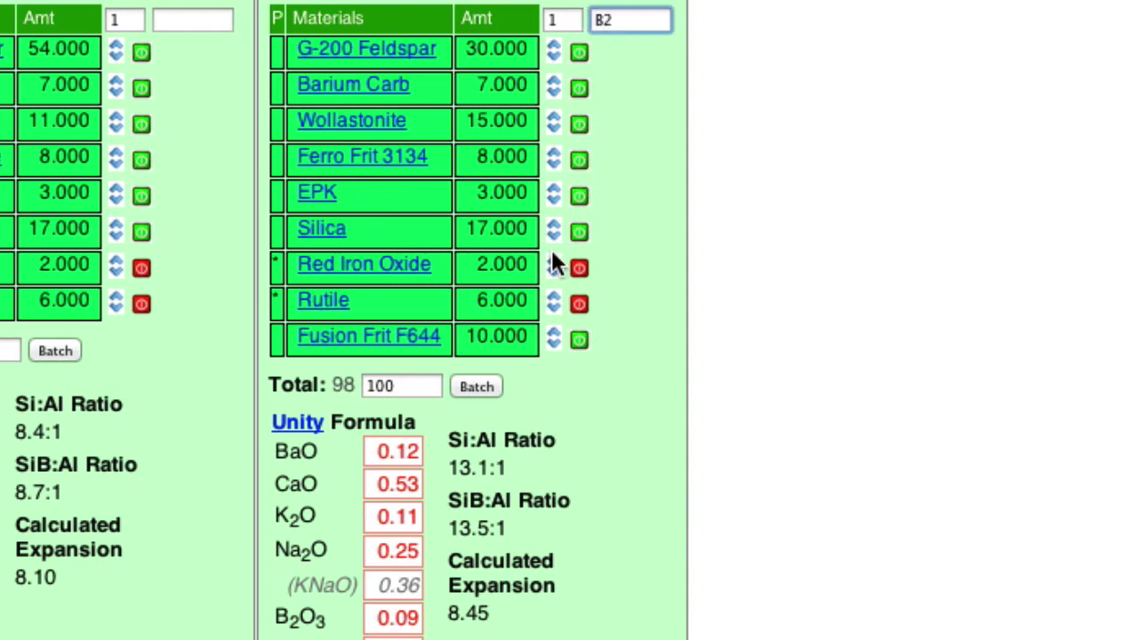
left_click(558, 160)
left_click(553, 152)
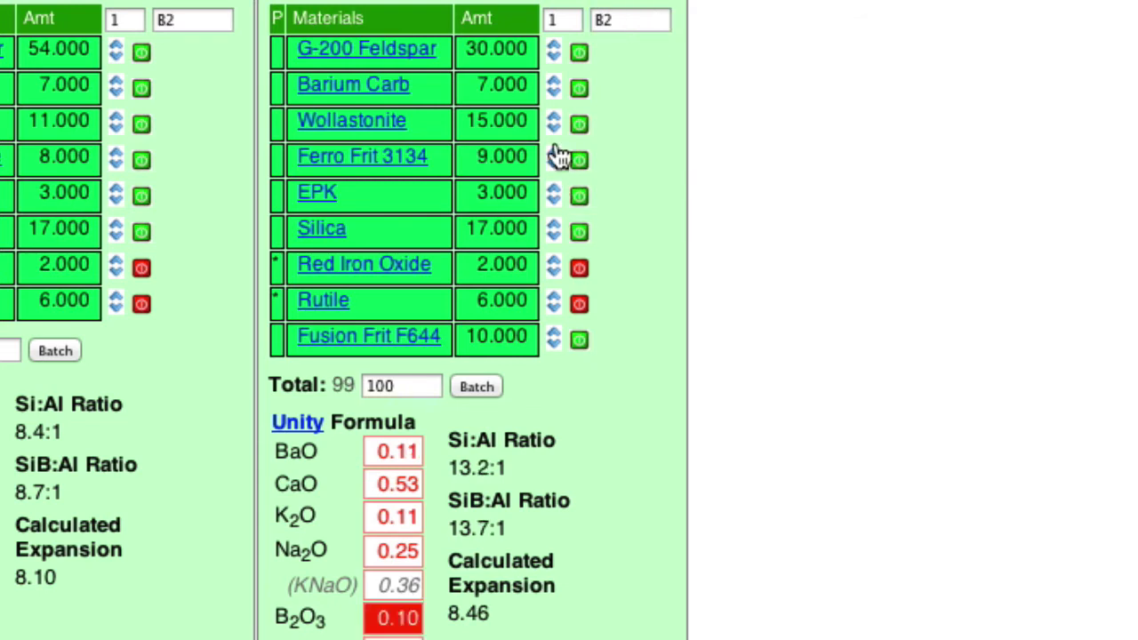
left_click(551, 22)
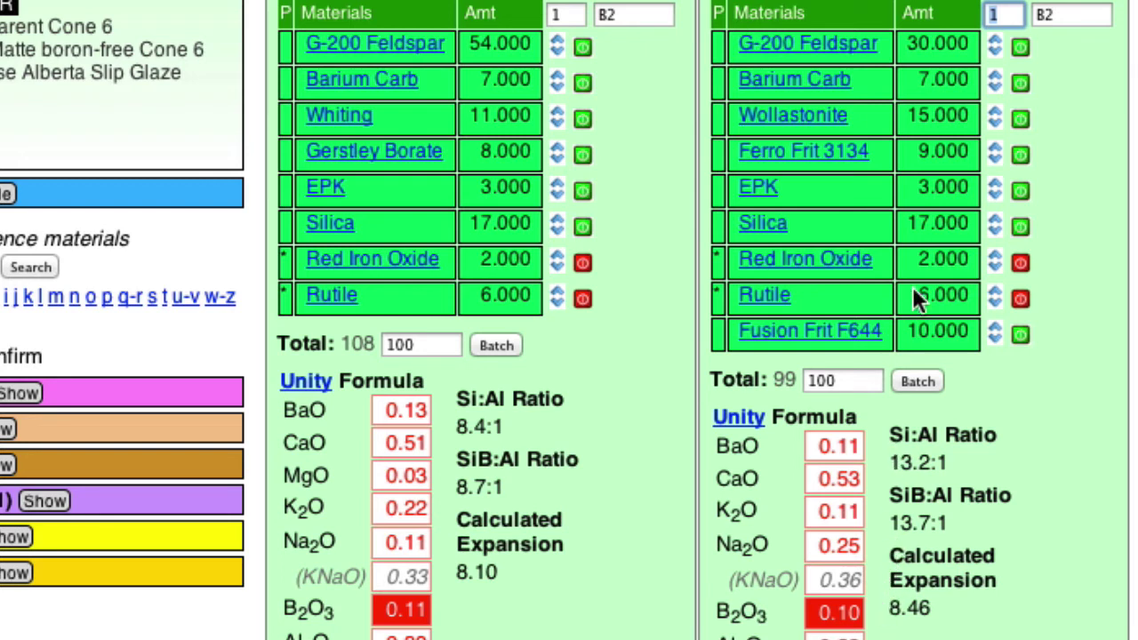
left_click(993, 147)
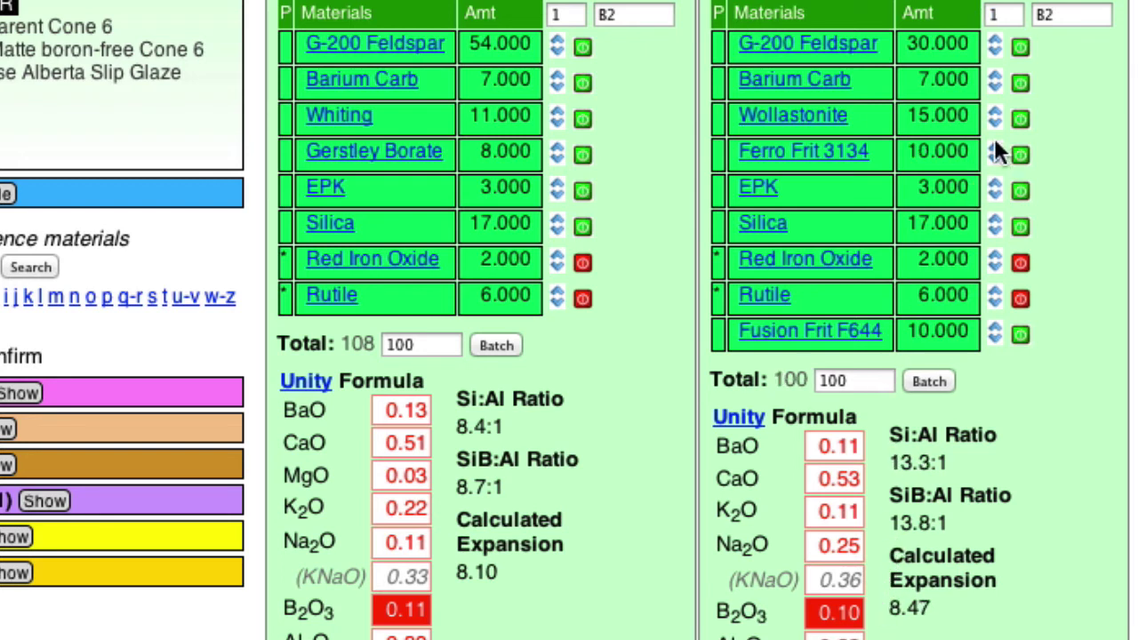
left_click(994, 148)
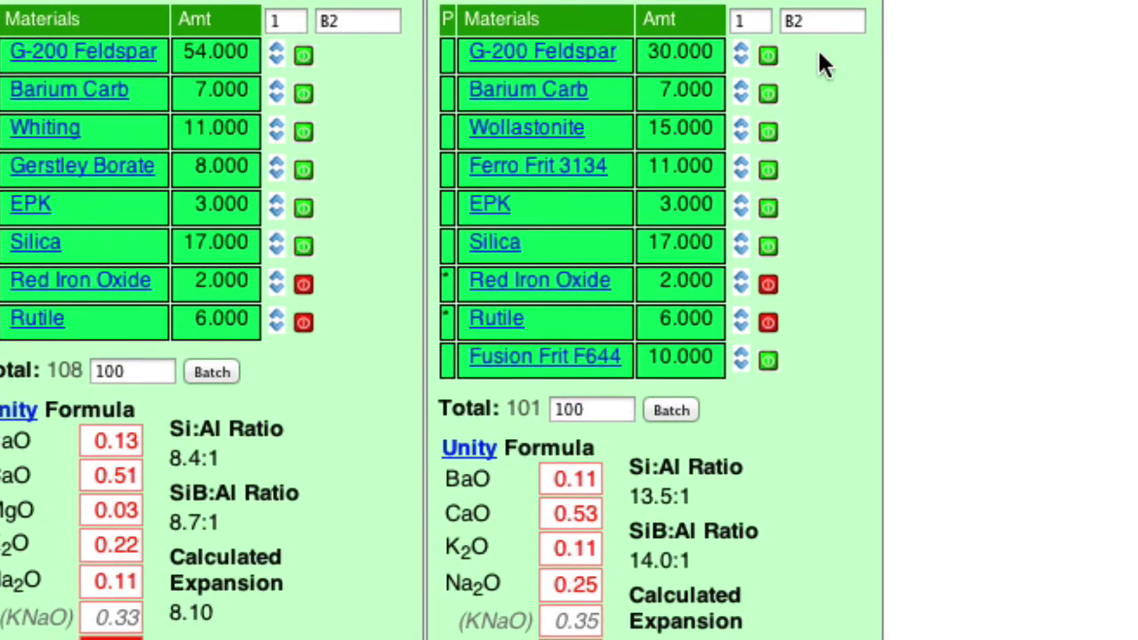
- Highlight KN in the formulas and adjust Fusion Frit F644 in the recipe copy to 7
left_click(668, 265)
double_click(789, 22)
type("KN")
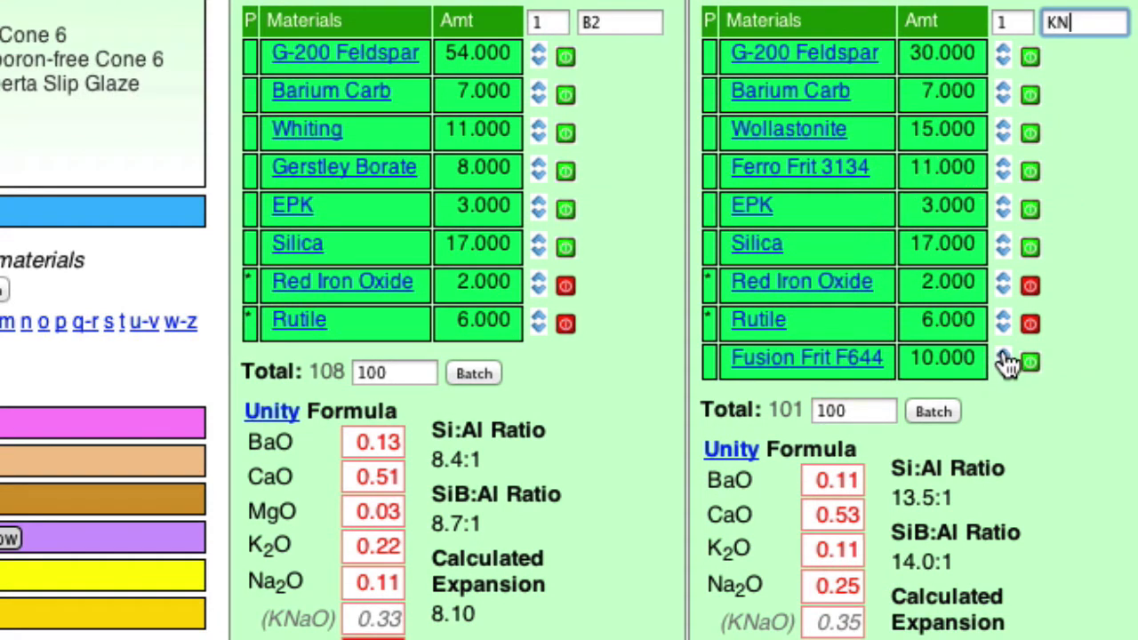
left_click(1004, 361)
left_click(1004, 355)
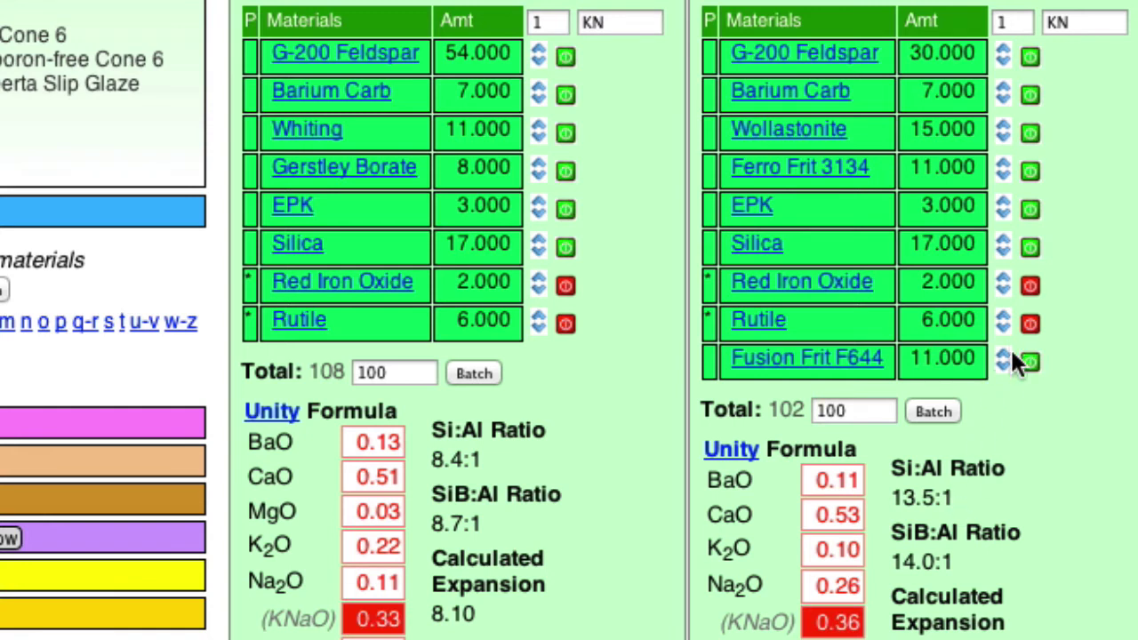
left_click(1002, 364)
left_click(1003, 364)
left_click(1003, 365)
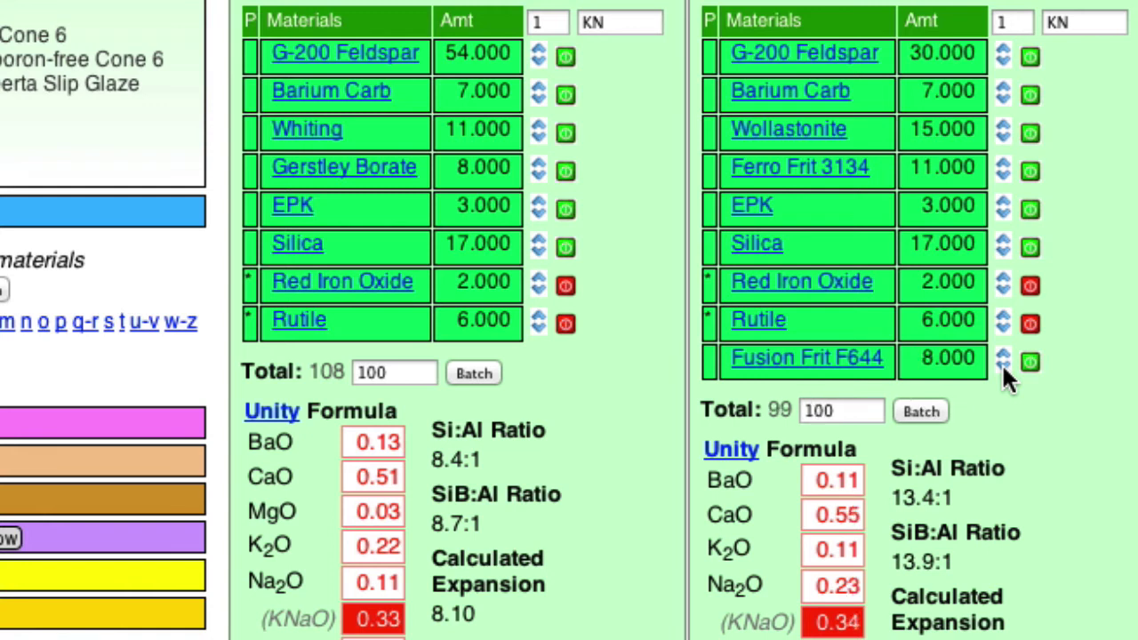
left_click(1003, 364)
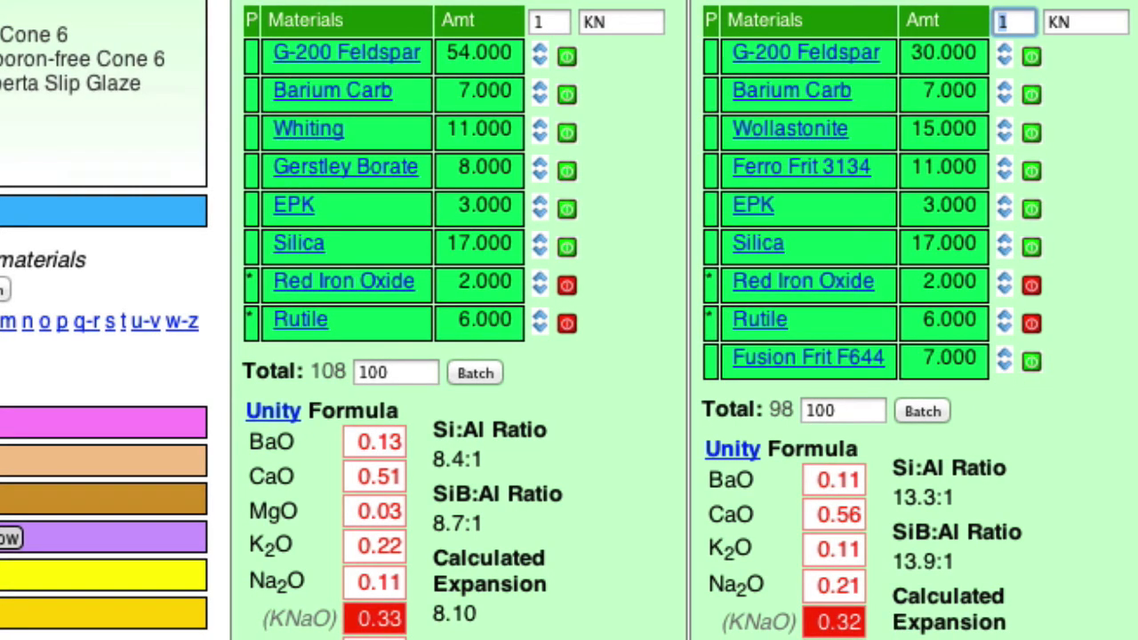
- Highlight Ca in the formulas and reduce Wollastonite in the recipe copy to 11
key("Tab")
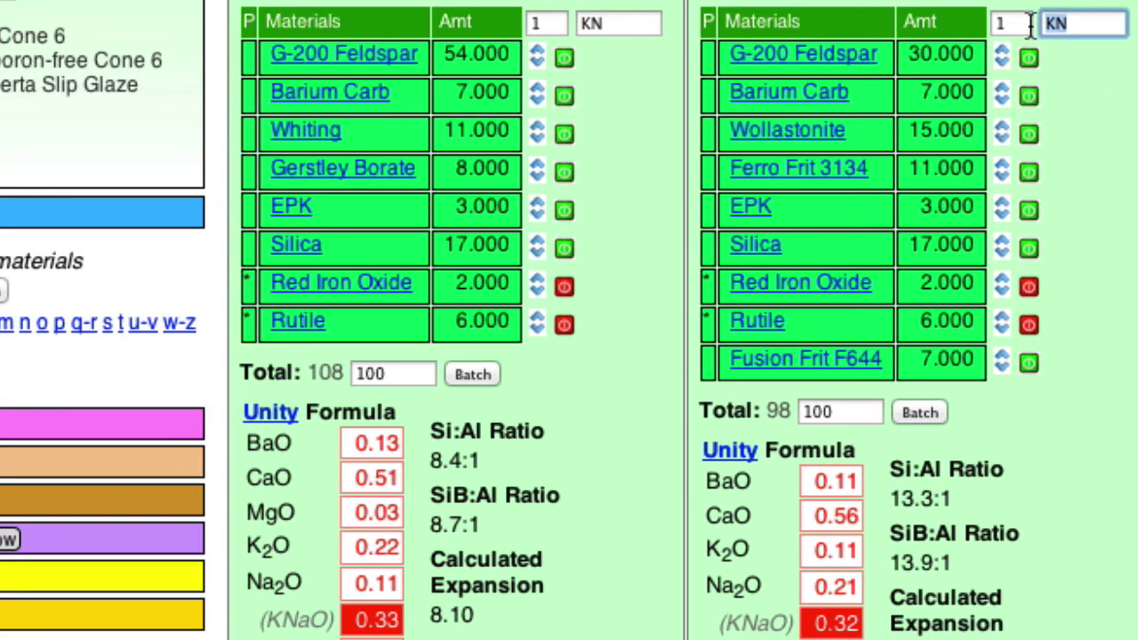
type("Ca")
left_click(1002, 139)
left_click(1003, 140)
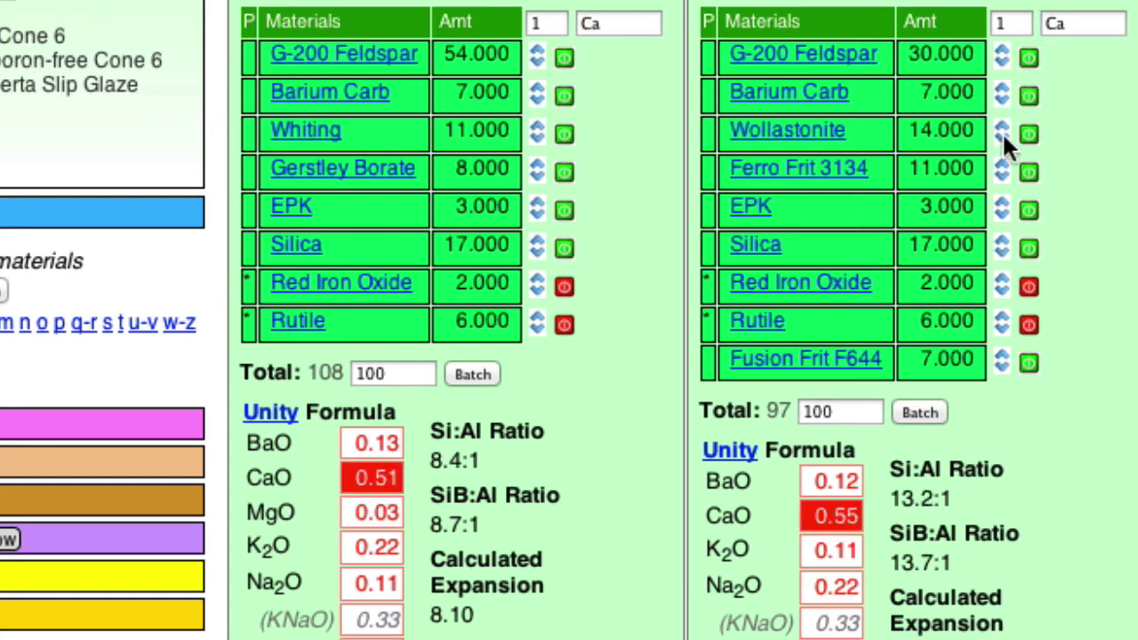
left_click(1002, 132)
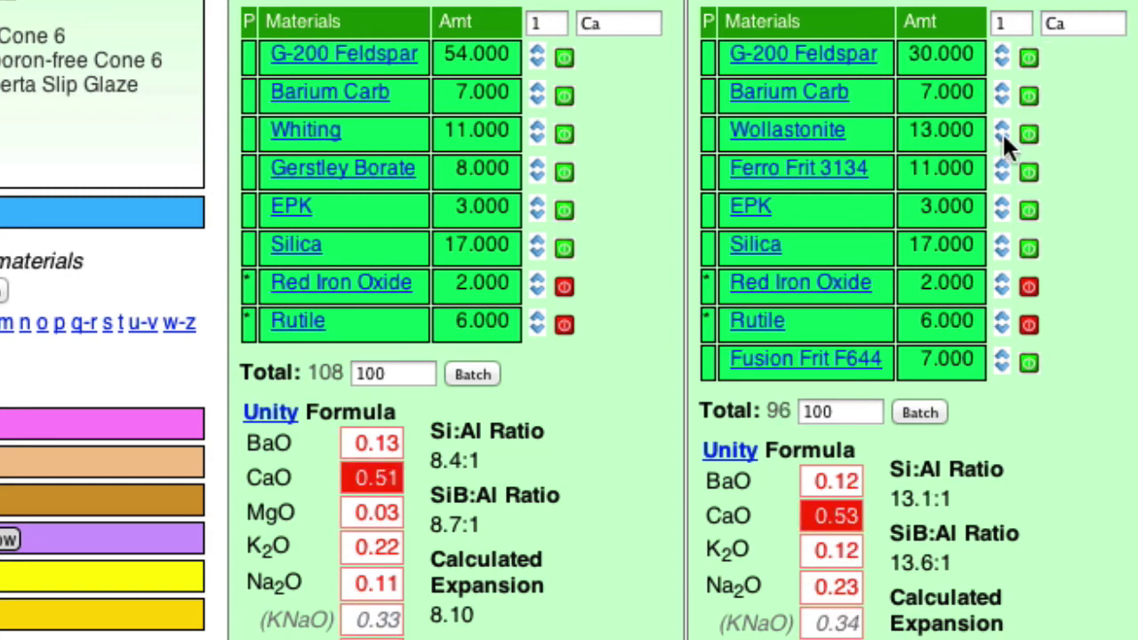
left_click(1002, 132)
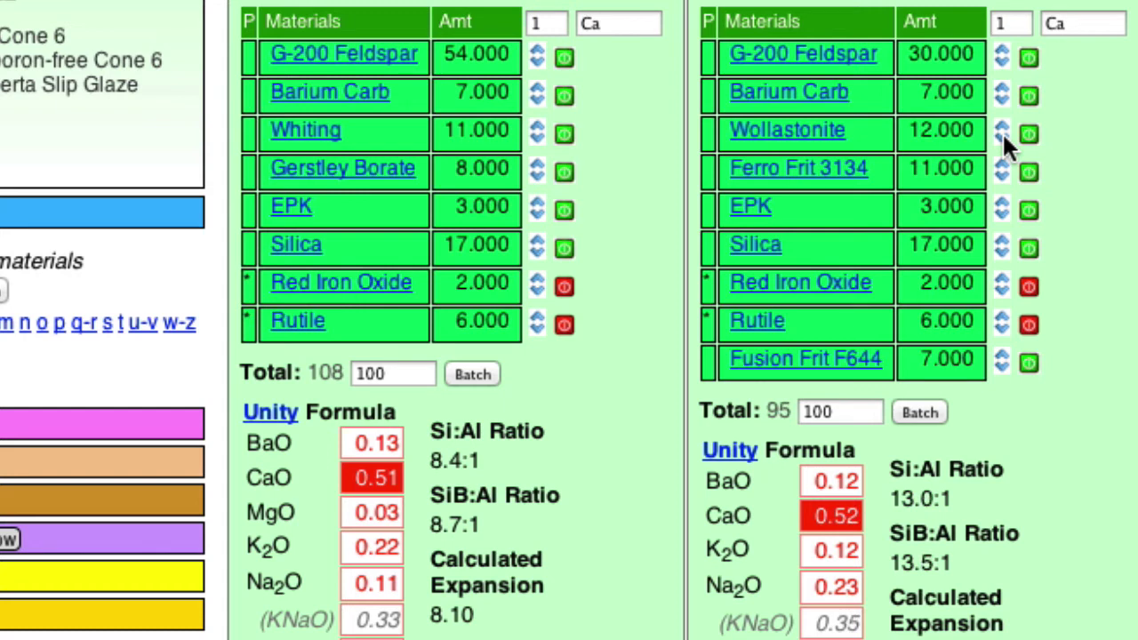
left_click(1002, 132)
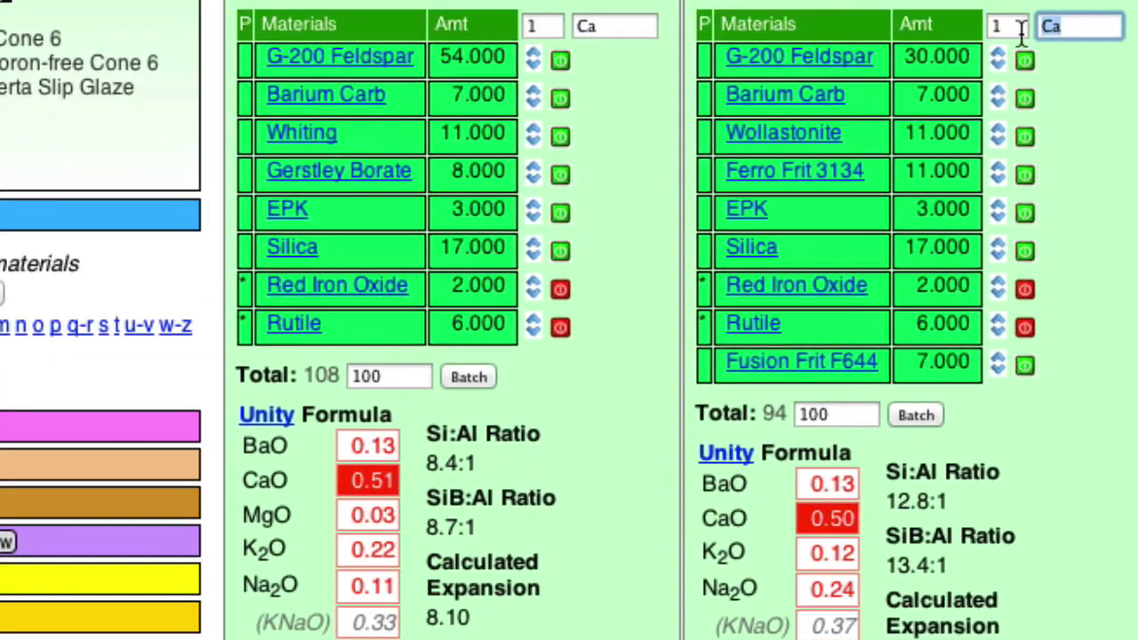
- Highlight Al in the formulas and raise EPK in the recipe copy to 14, using an increment of 5 for the larger changes
type("Al")
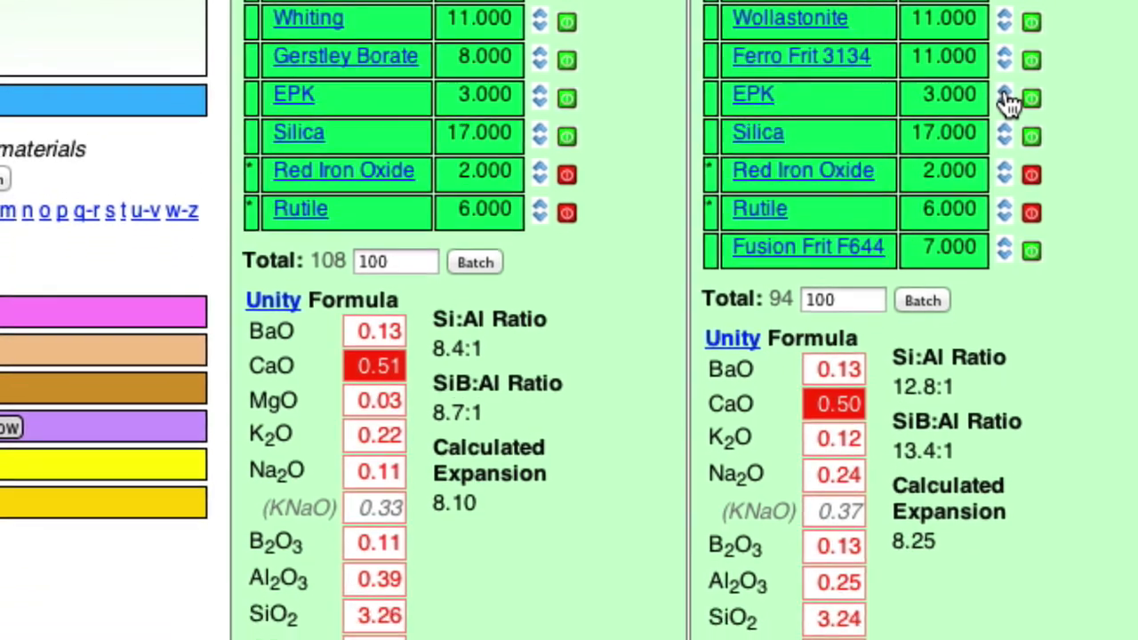
left_click(1004, 89)
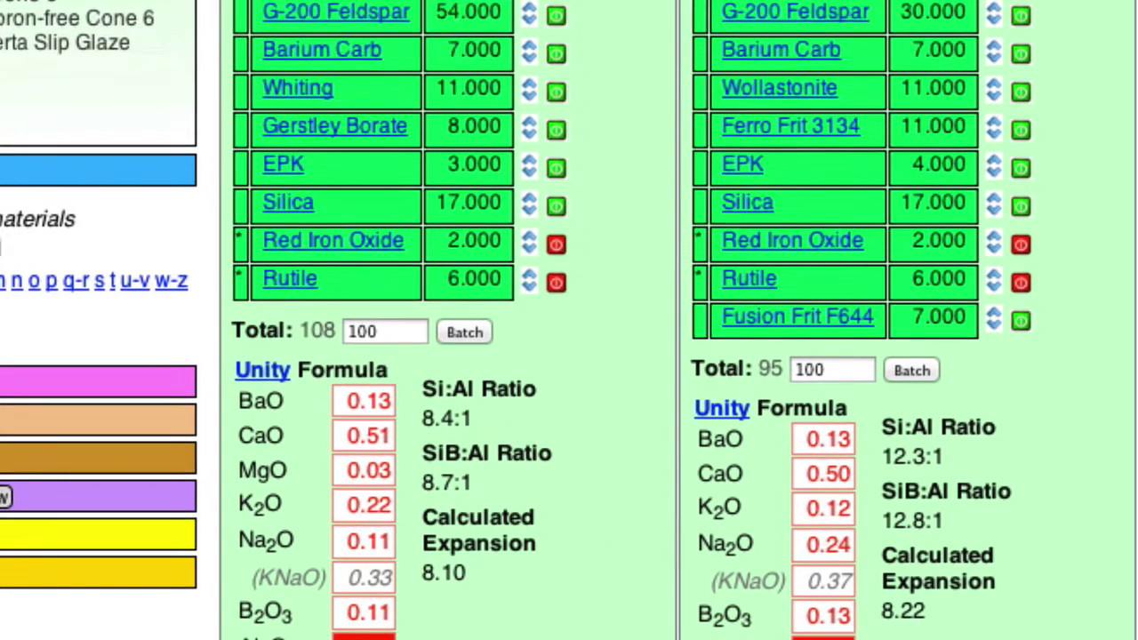
double_click(983, 23)
type("5")
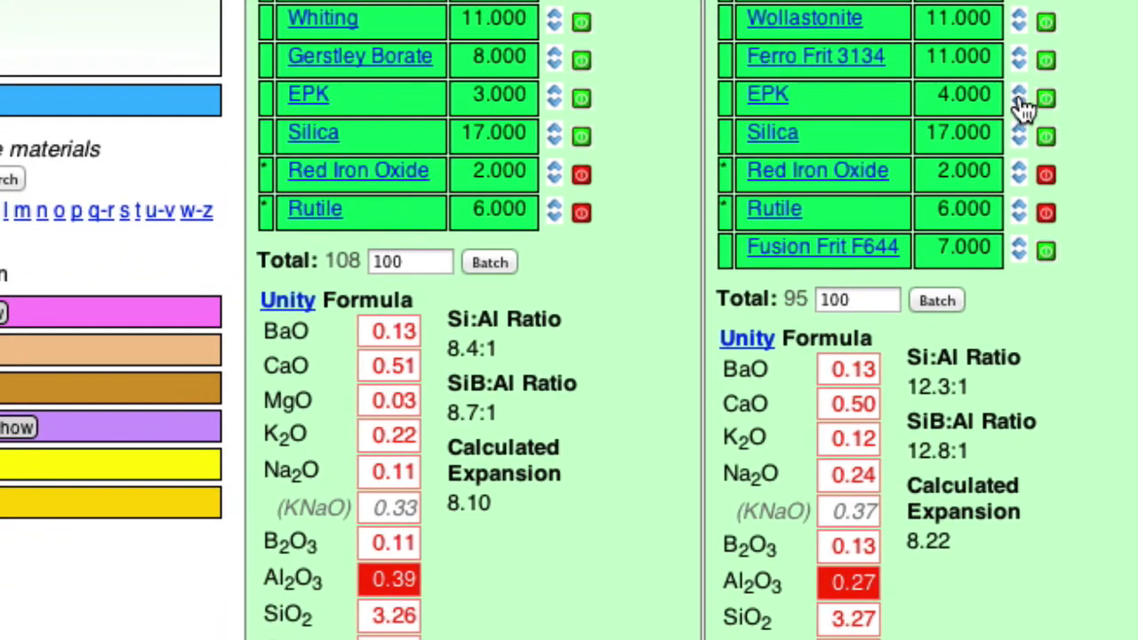
left_click(1020, 91)
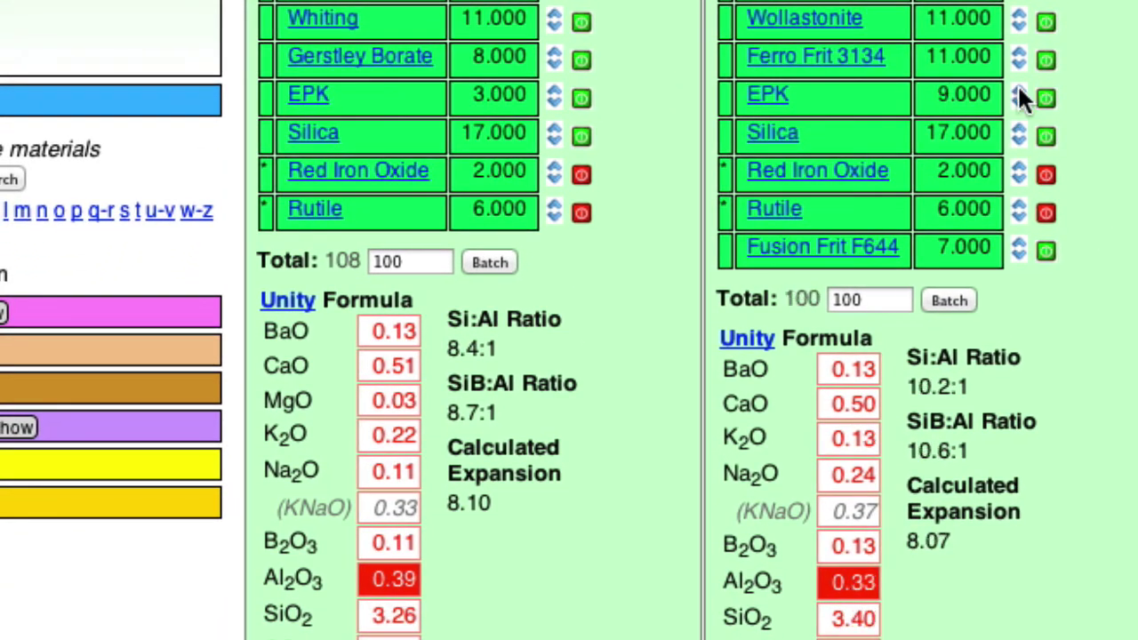
left_click(1019, 92)
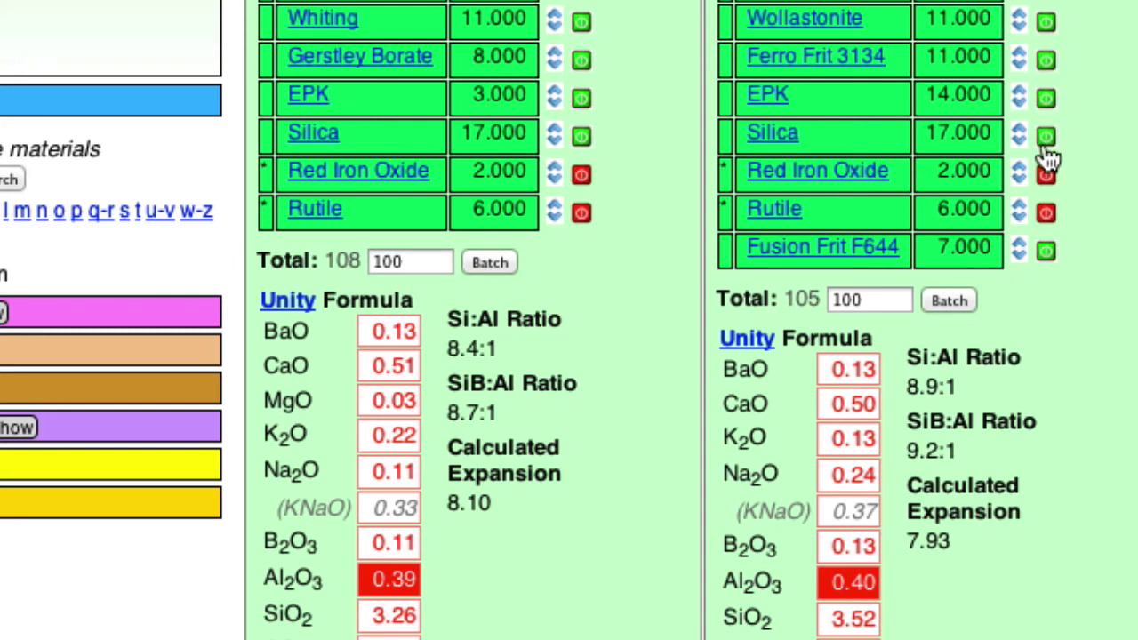
left_click(1019, 102)
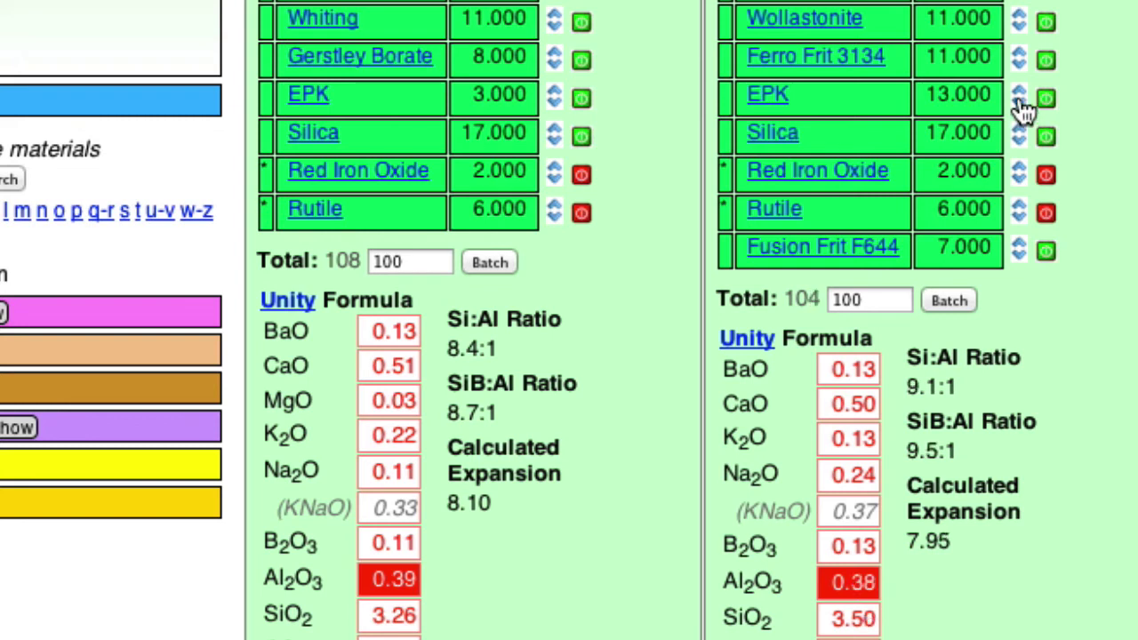
left_click(1018, 90)
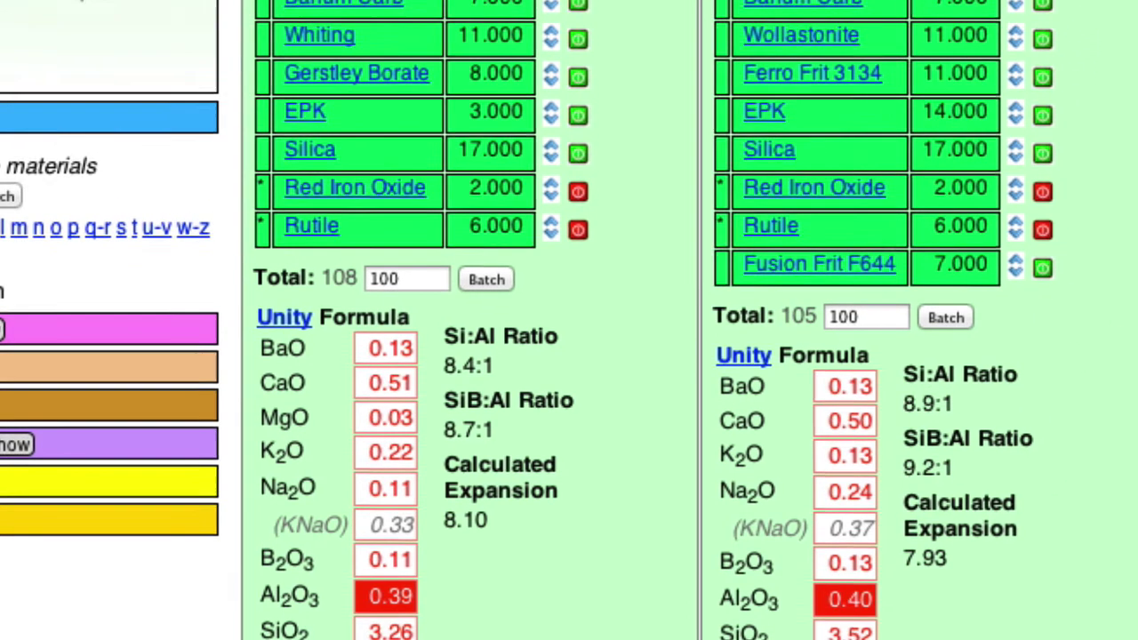
- Highlight Si in the formulas and reduce Silica in the recipe copy to 13
type("Si")
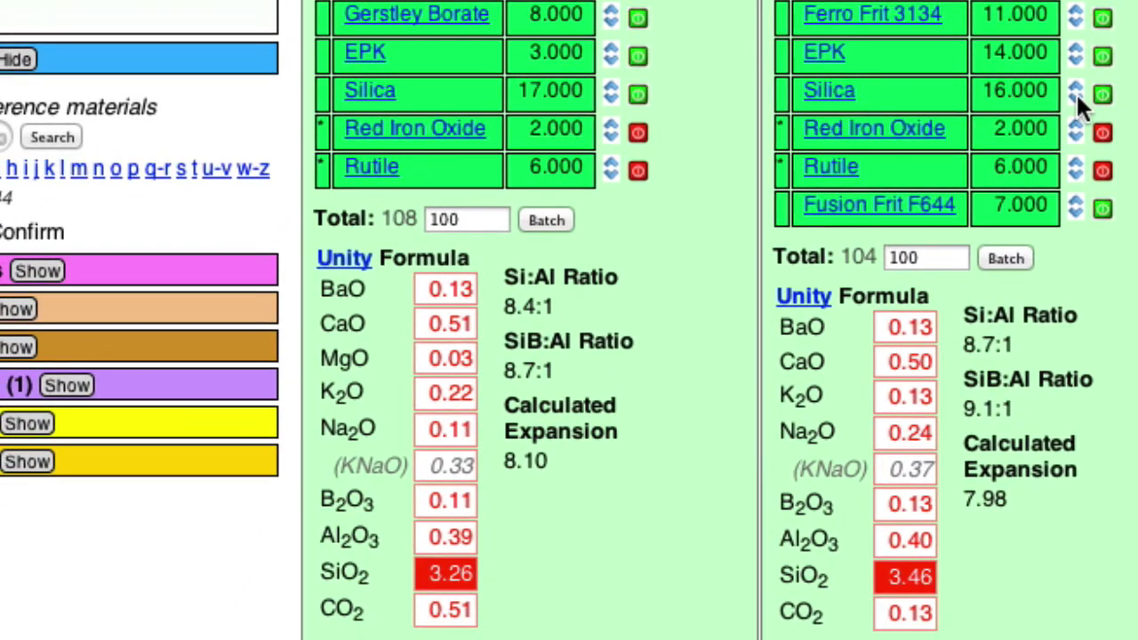
left_click(1012, 226)
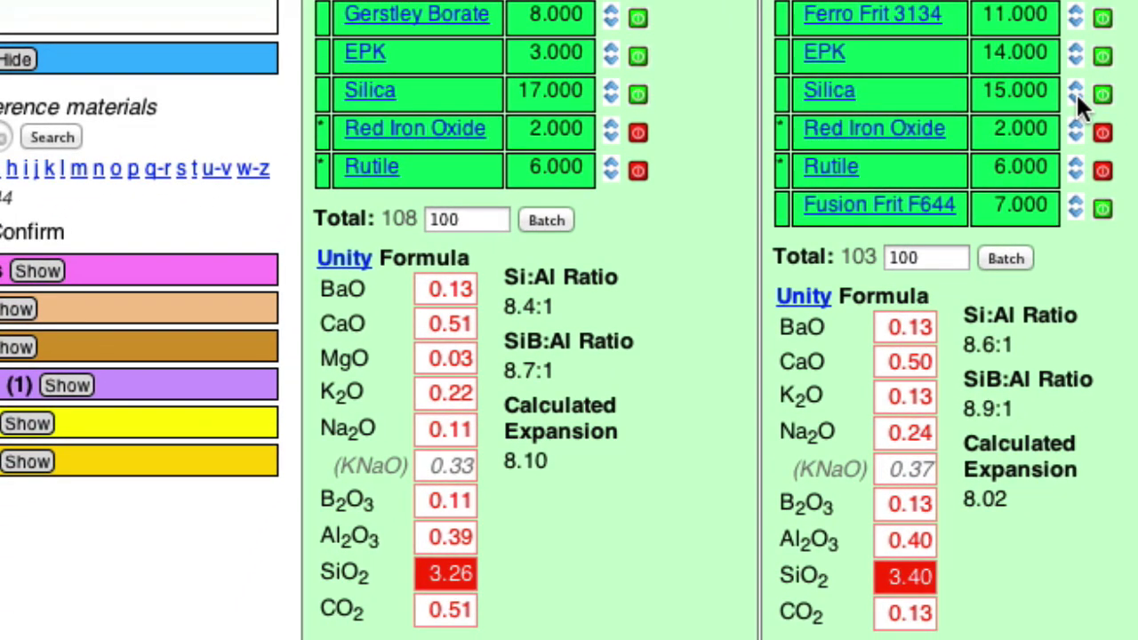
left_click(1076, 97)
left_click(1075, 92)
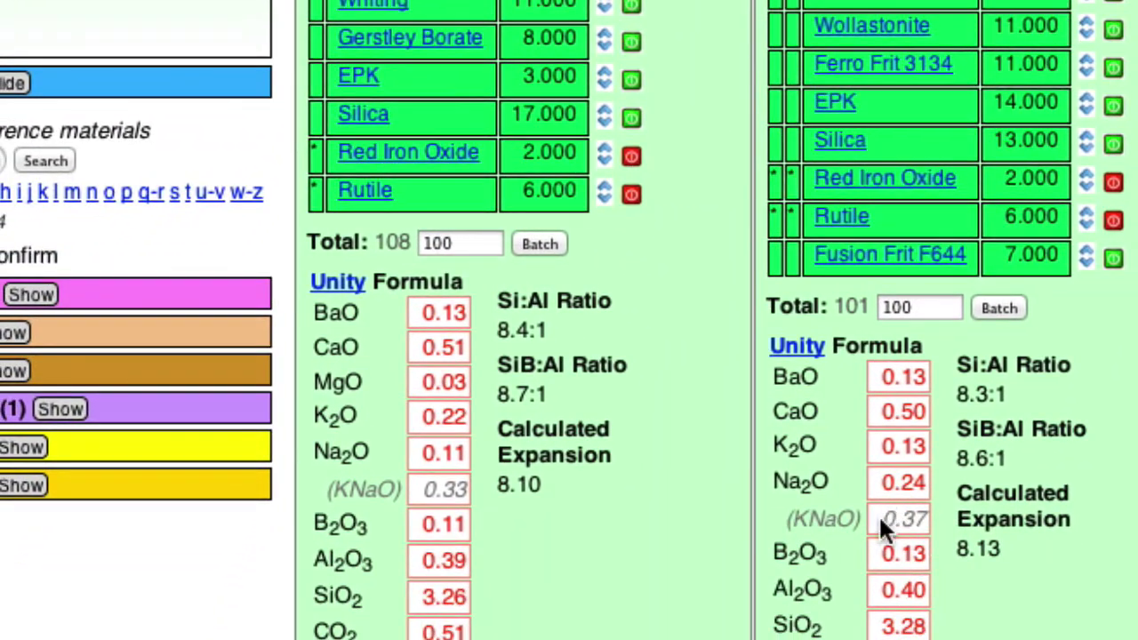
- Compare the KNaO and MgO values in the unity formulas of the original recipe and the copy
left_click_drag(880, 521, 933, 521)
left_click_drag(423, 489, 471, 489)
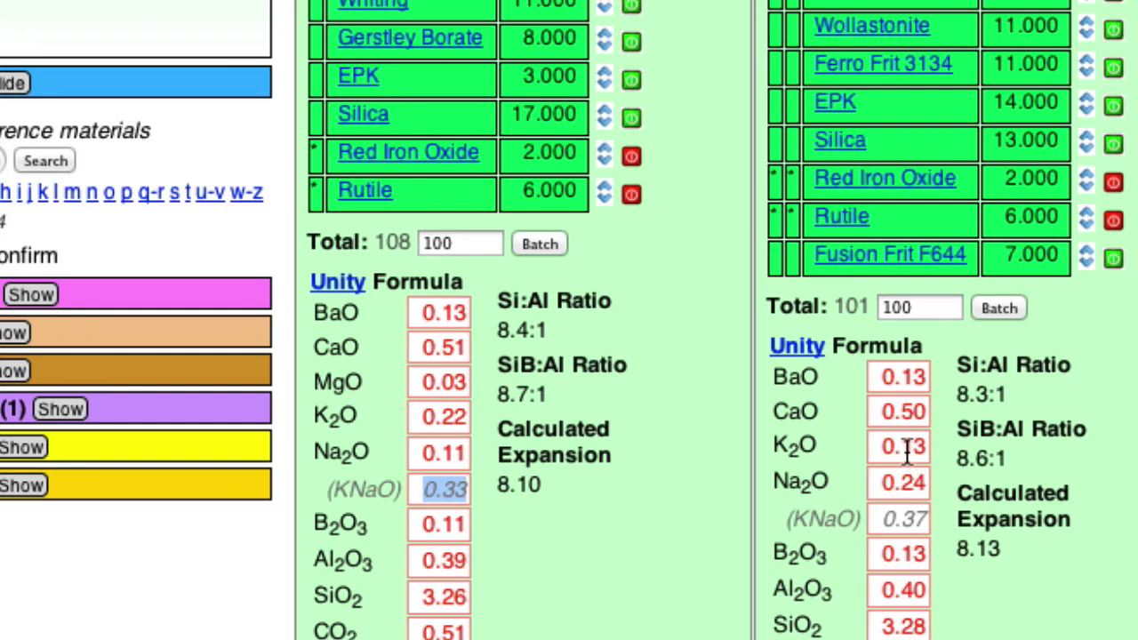
left_click_drag(418, 381, 474, 382)
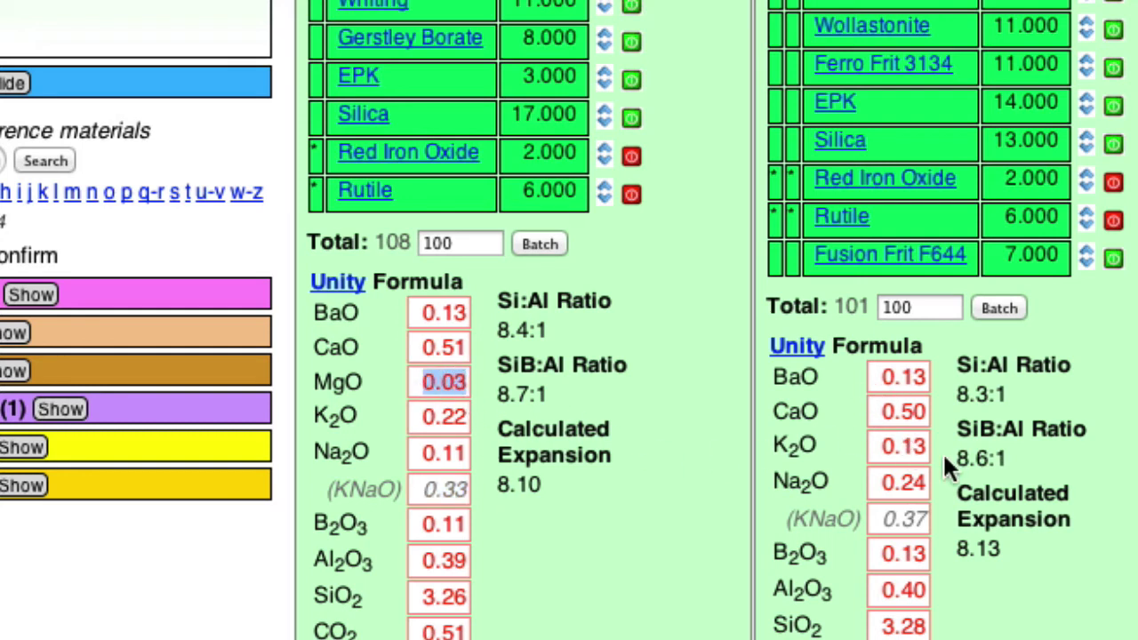
left_click(1008, 495)
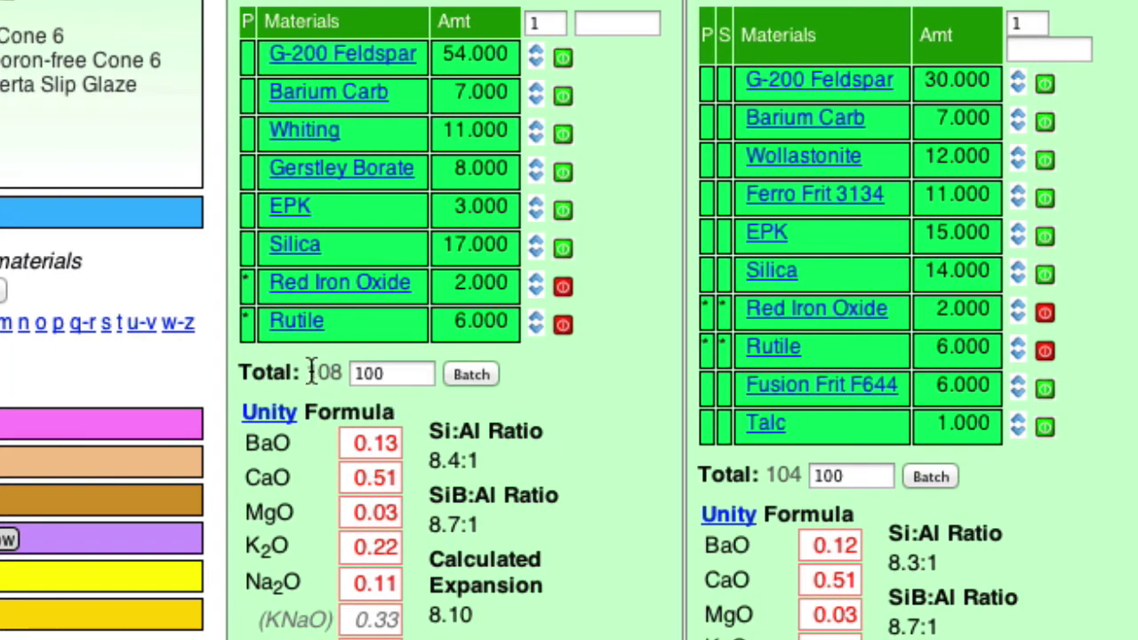
- Check the original recipe's total, open the recipe copy for editing and enter 108 as its retotal target
left_click_drag(308, 374, 349, 372)
scroll(952, 522, "up", 4)
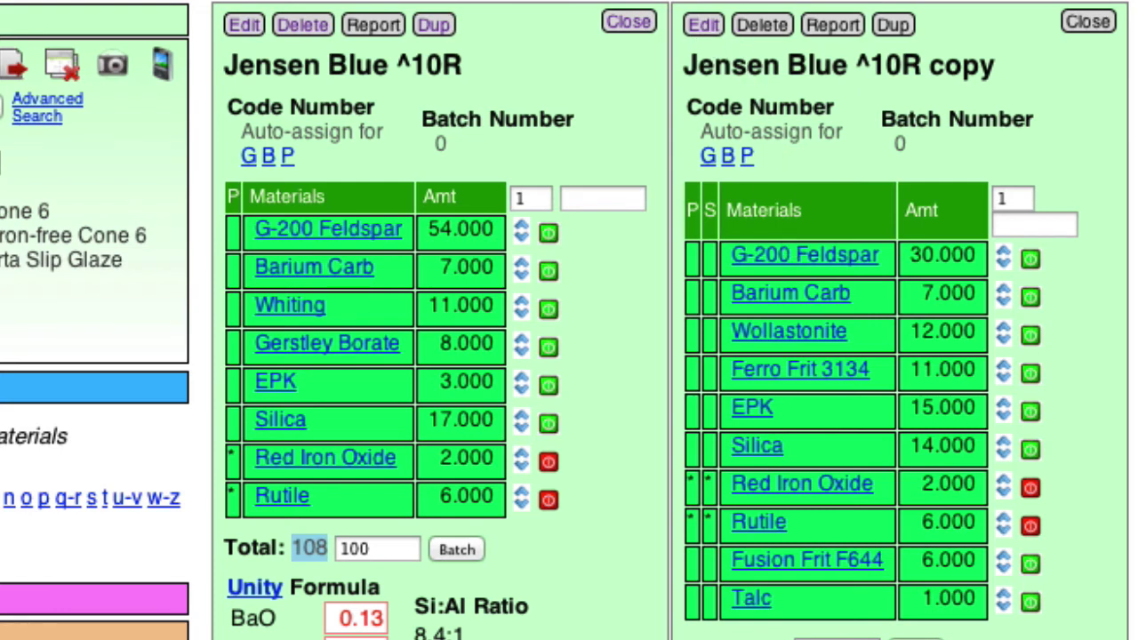
left_click(703, 24)
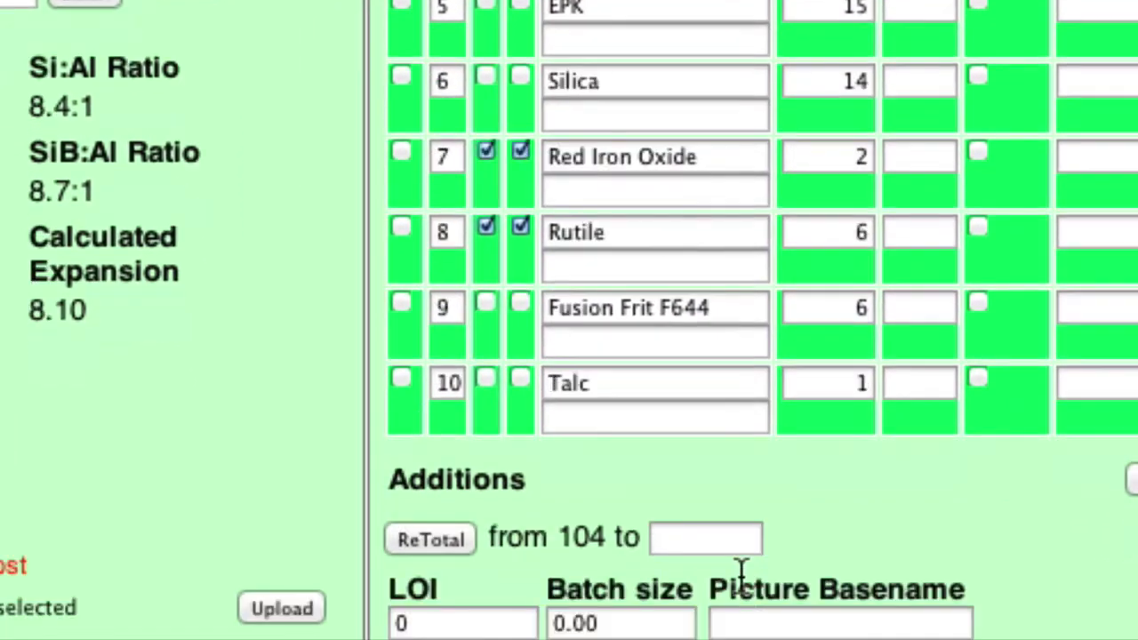
left_click(700, 539)
type("10")
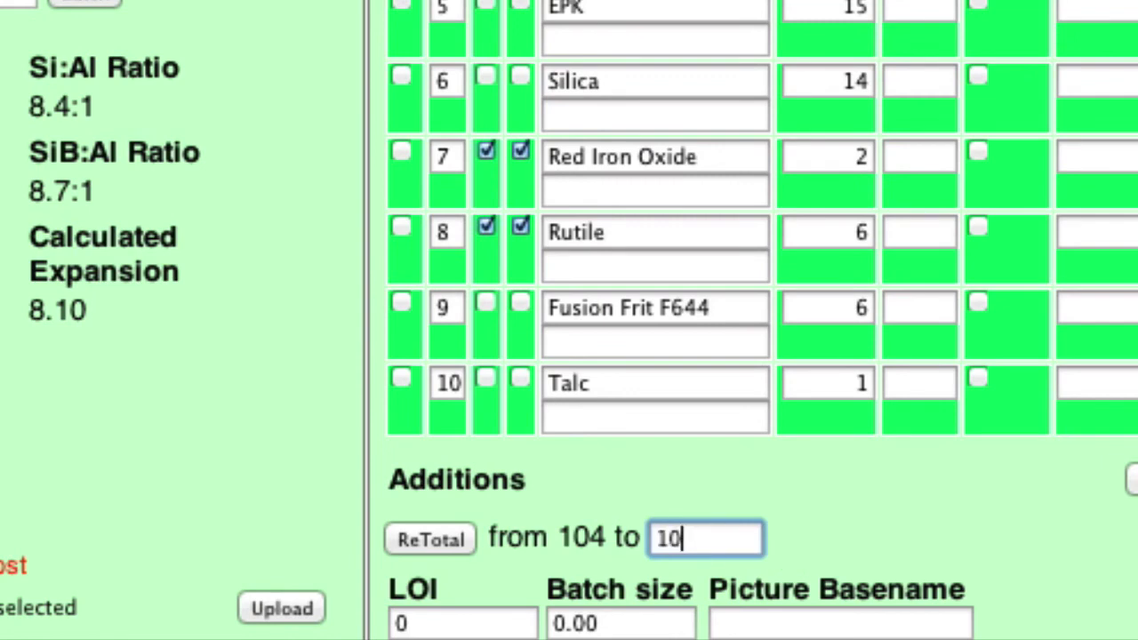
type("8")
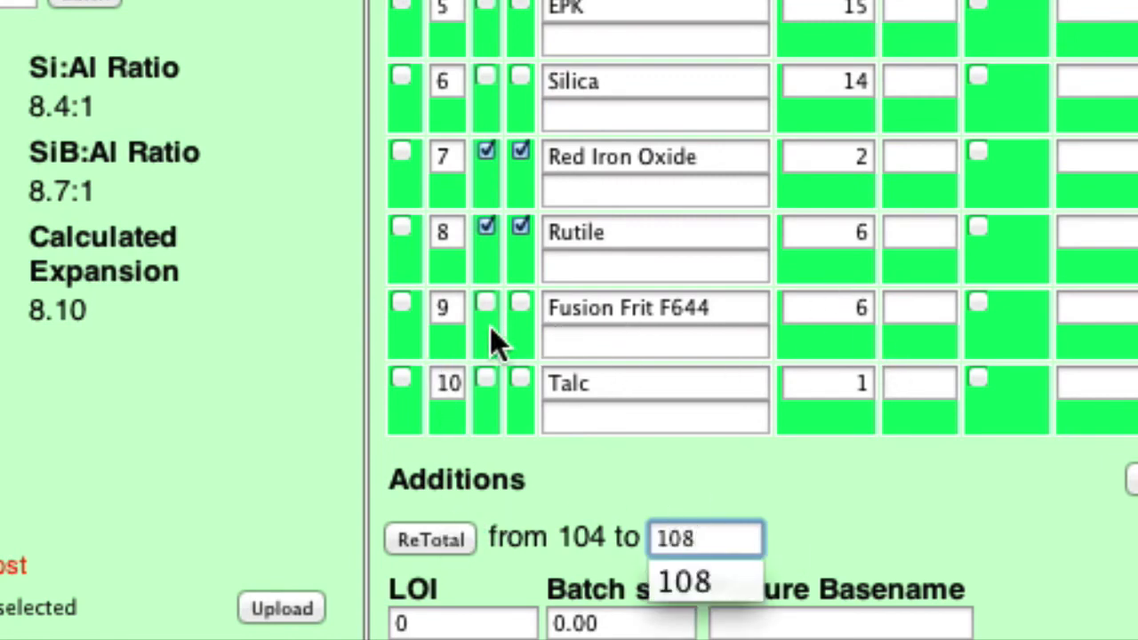
- Lock the amounts of Rutile, Red Iron Oxide and Barium Carb, and retotal the recipe copy to 108
scroll(421, 279, "up", 5)
left_click(401, 484)
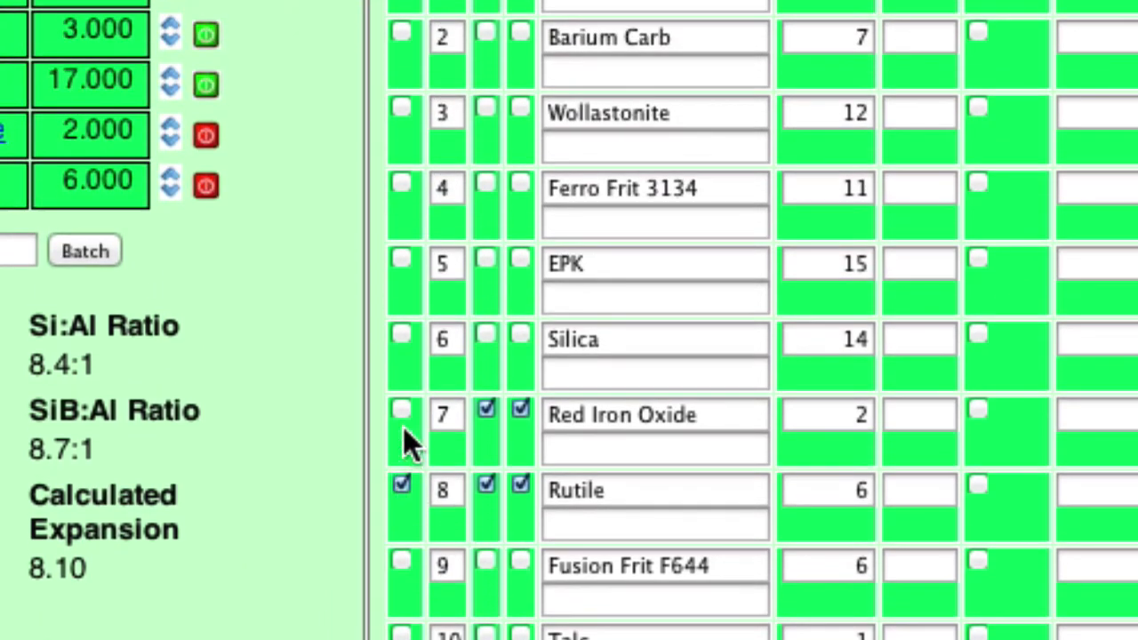
left_click(404, 34)
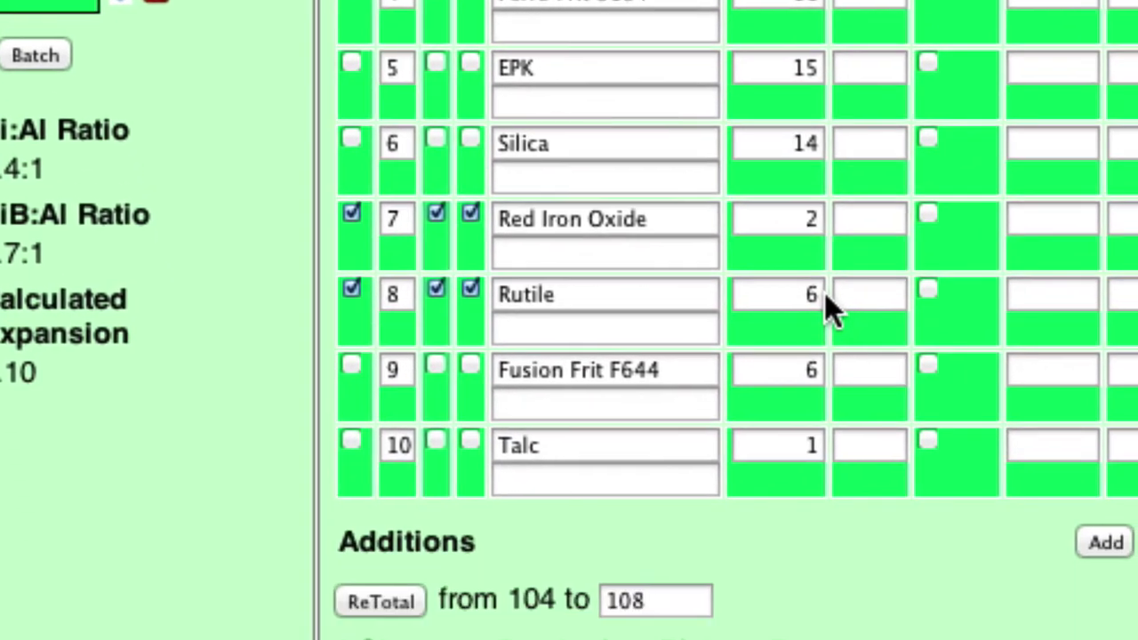
left_click(378, 616)
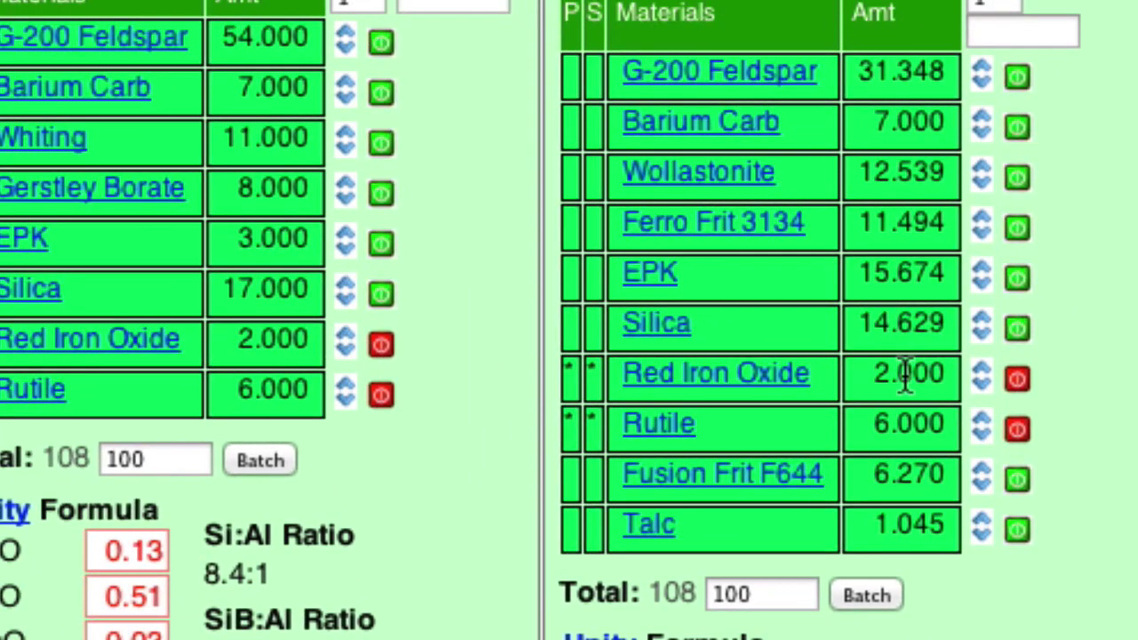